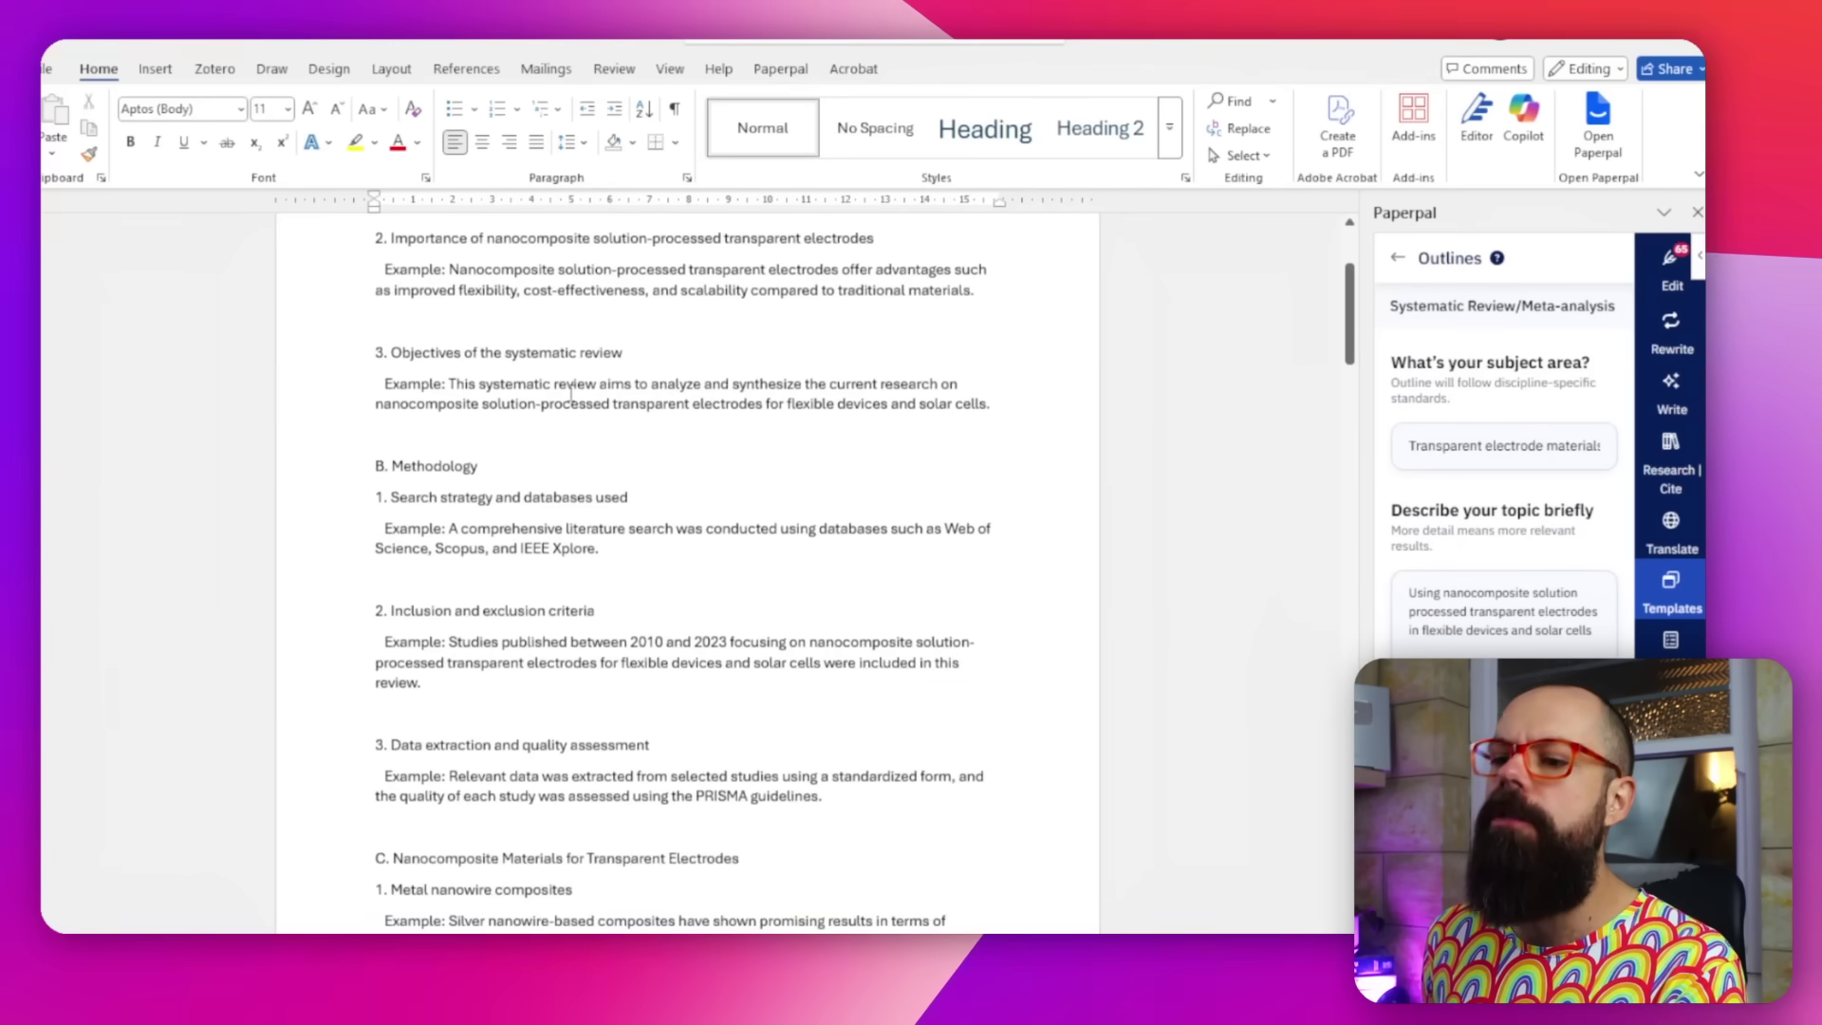
- In Paperpal, go from Research | Cite to the Checks list in a widened side pane
scroll(572, 392, "down", 20)
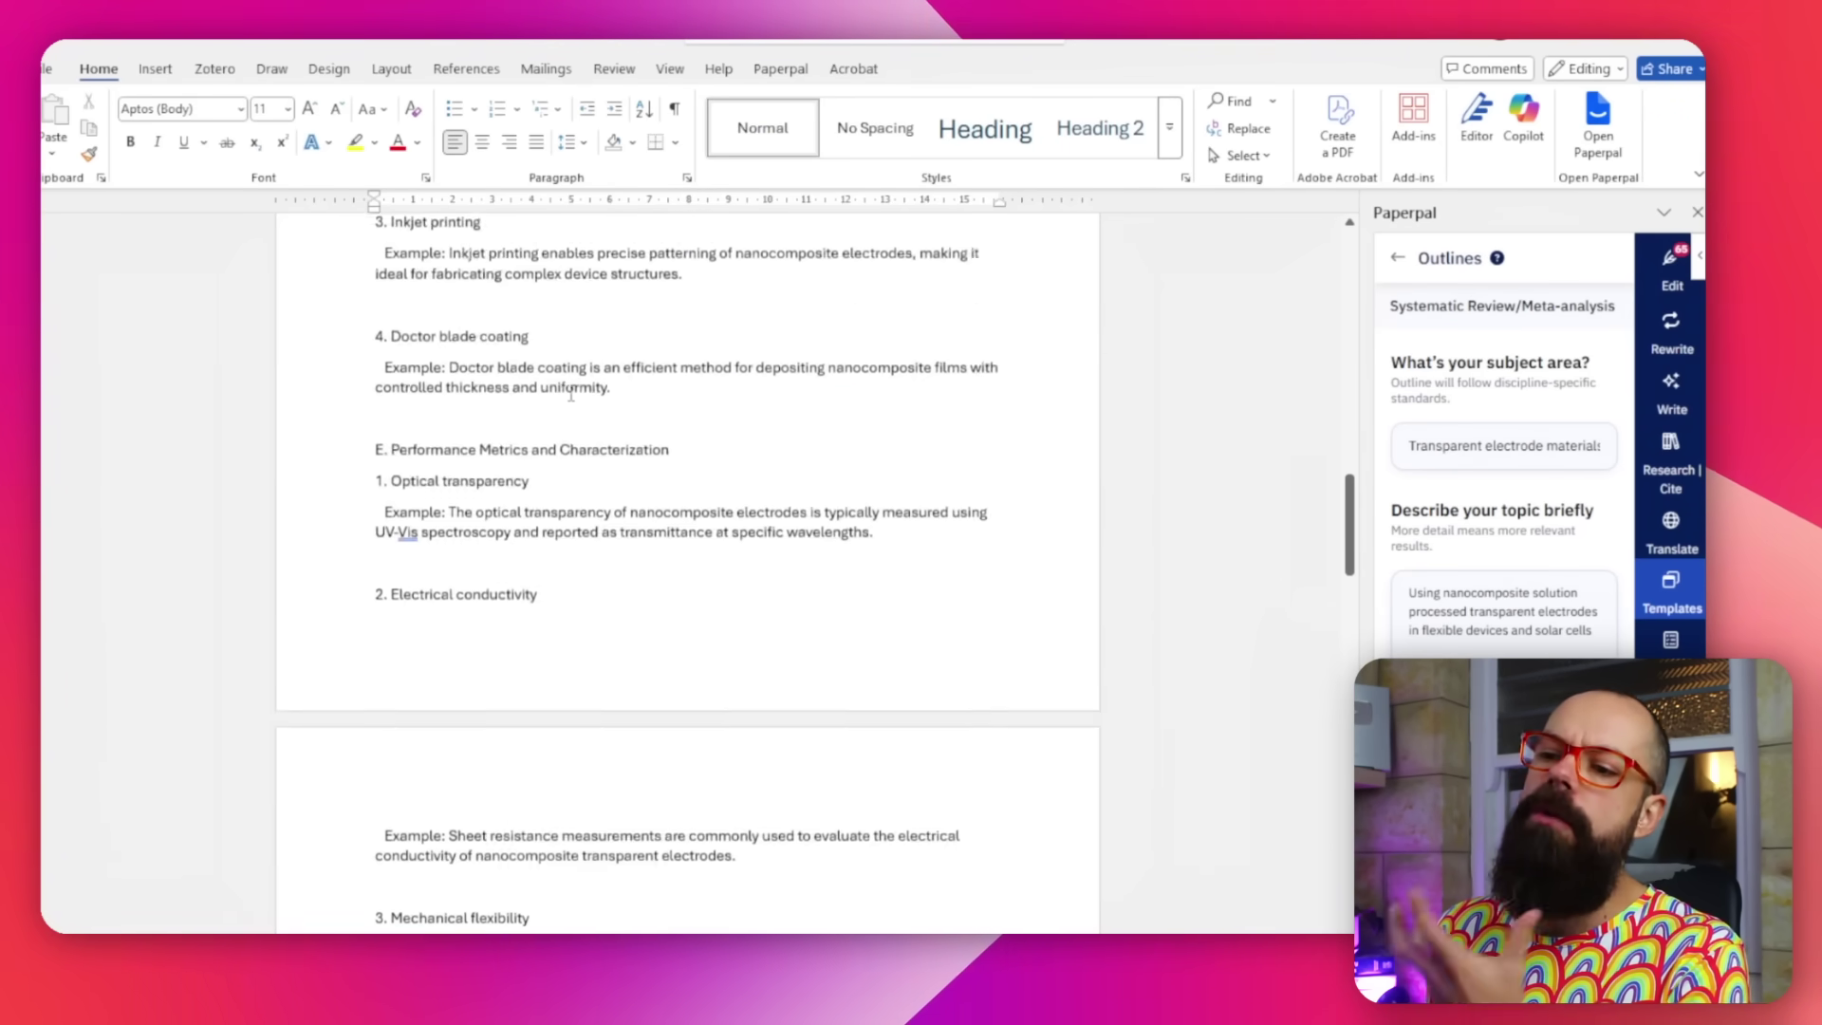
scroll(574, 393, "down", 20)
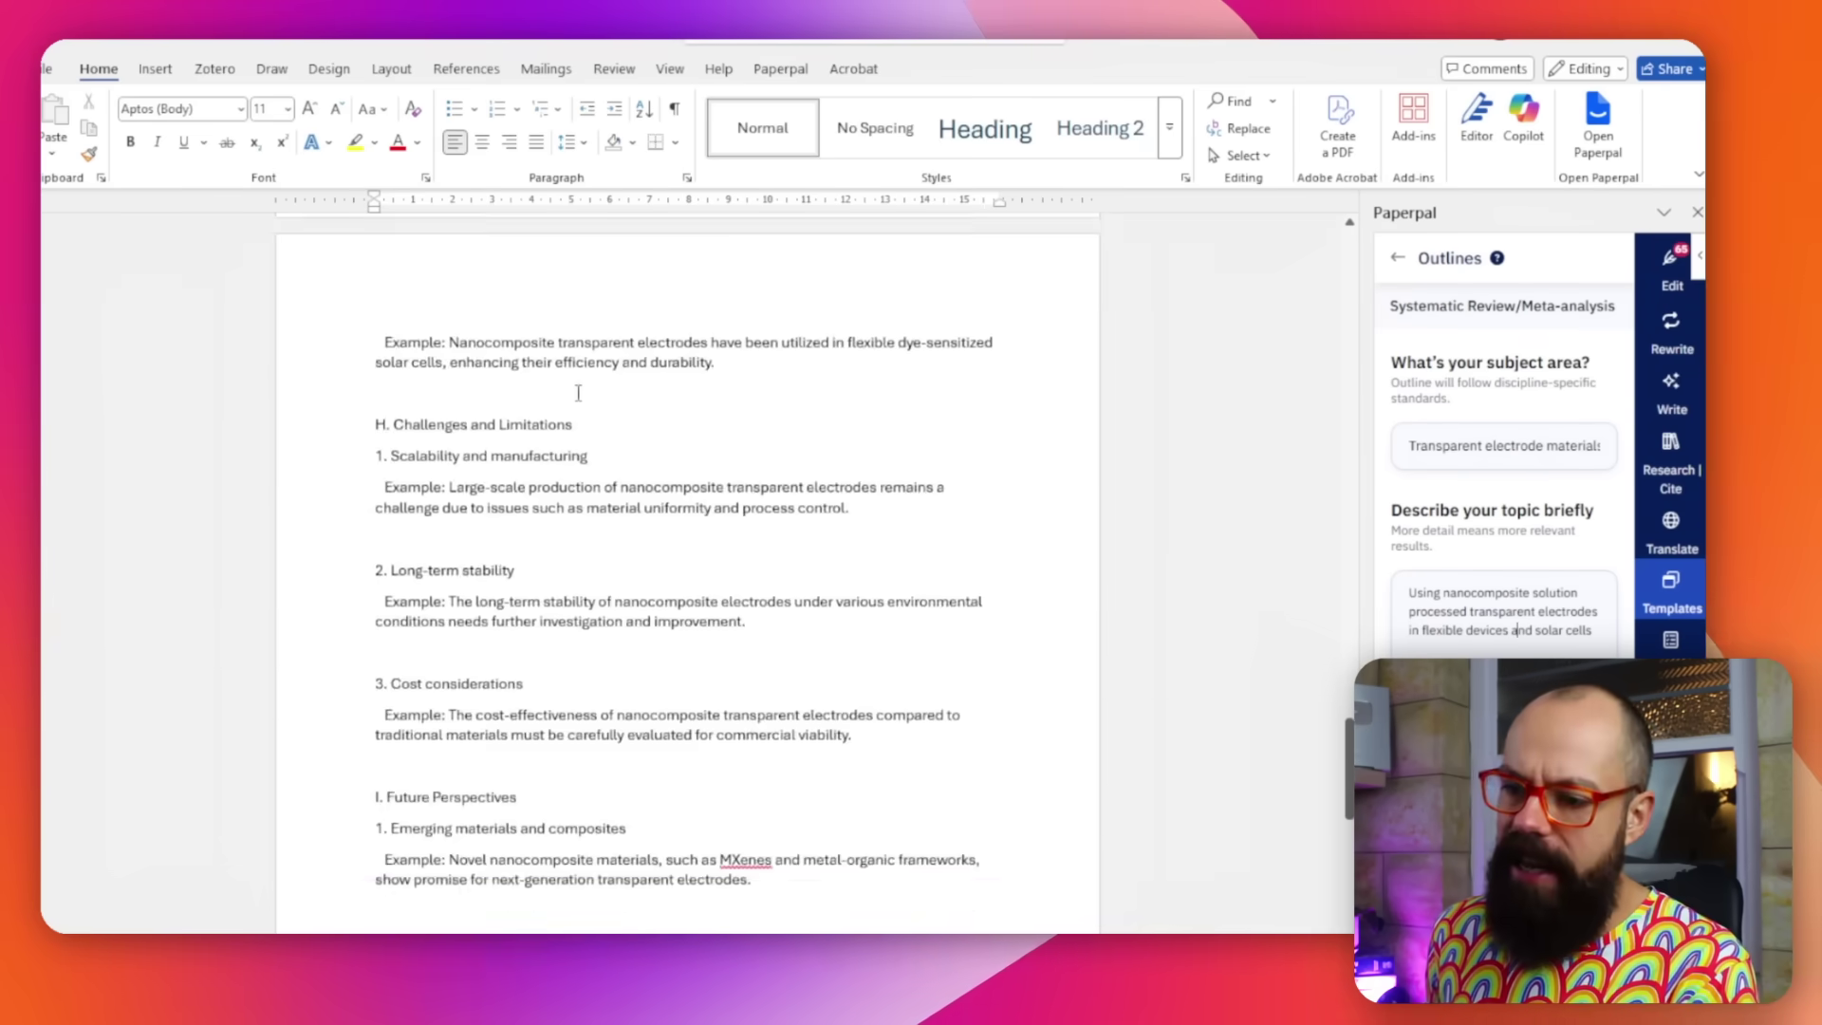
scroll(577, 393, "down", 20)
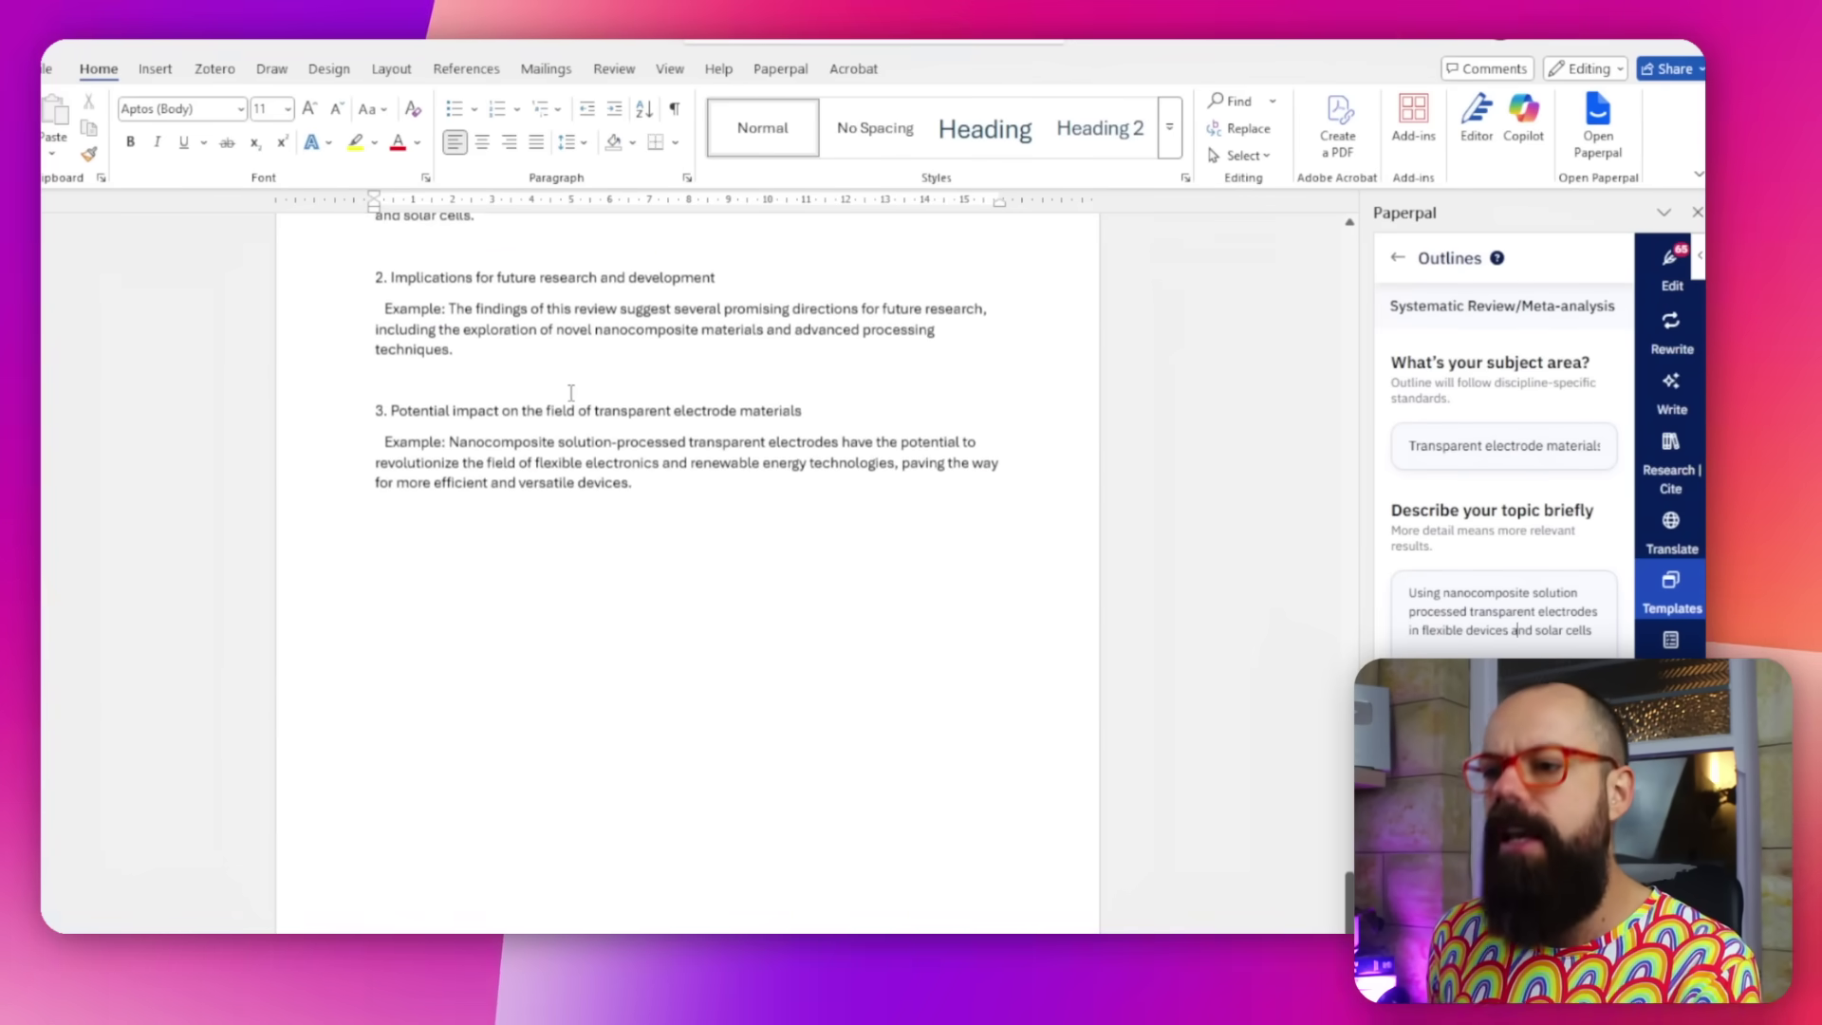
scroll(578, 397, "up", 9)
scroll(578, 396, "up", 15)
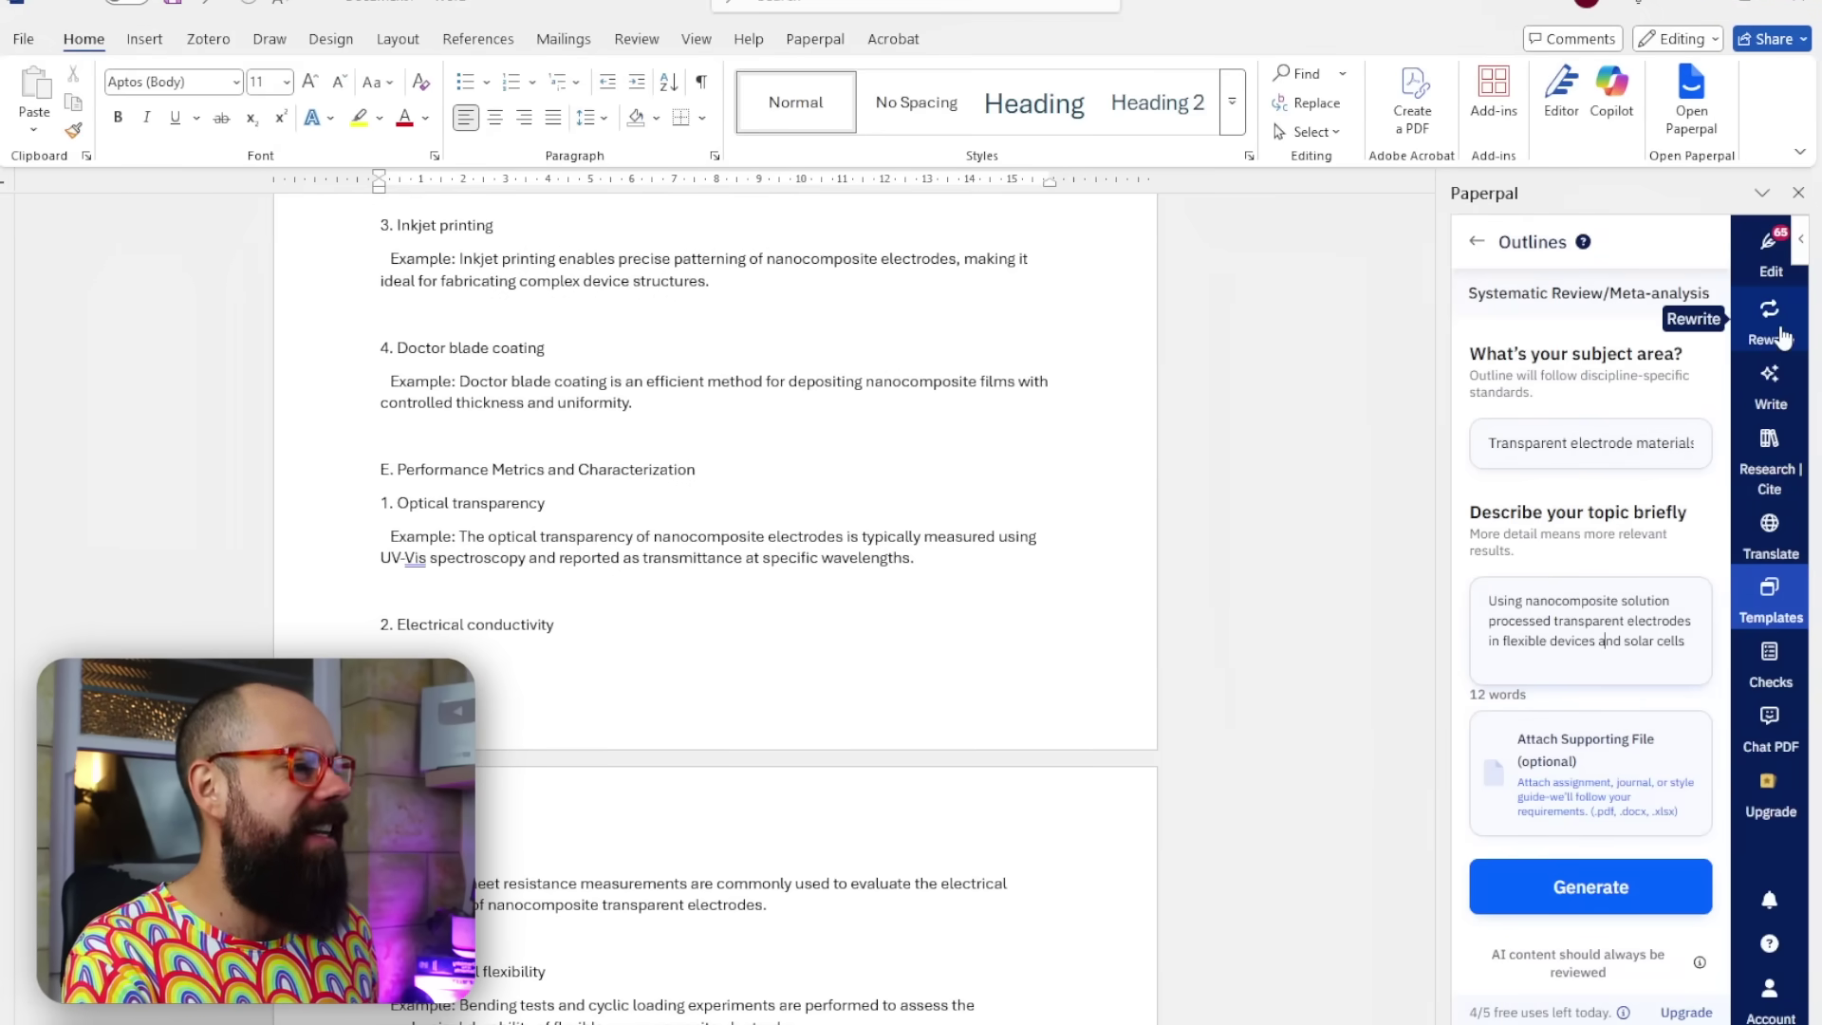
left_click(1771, 484)
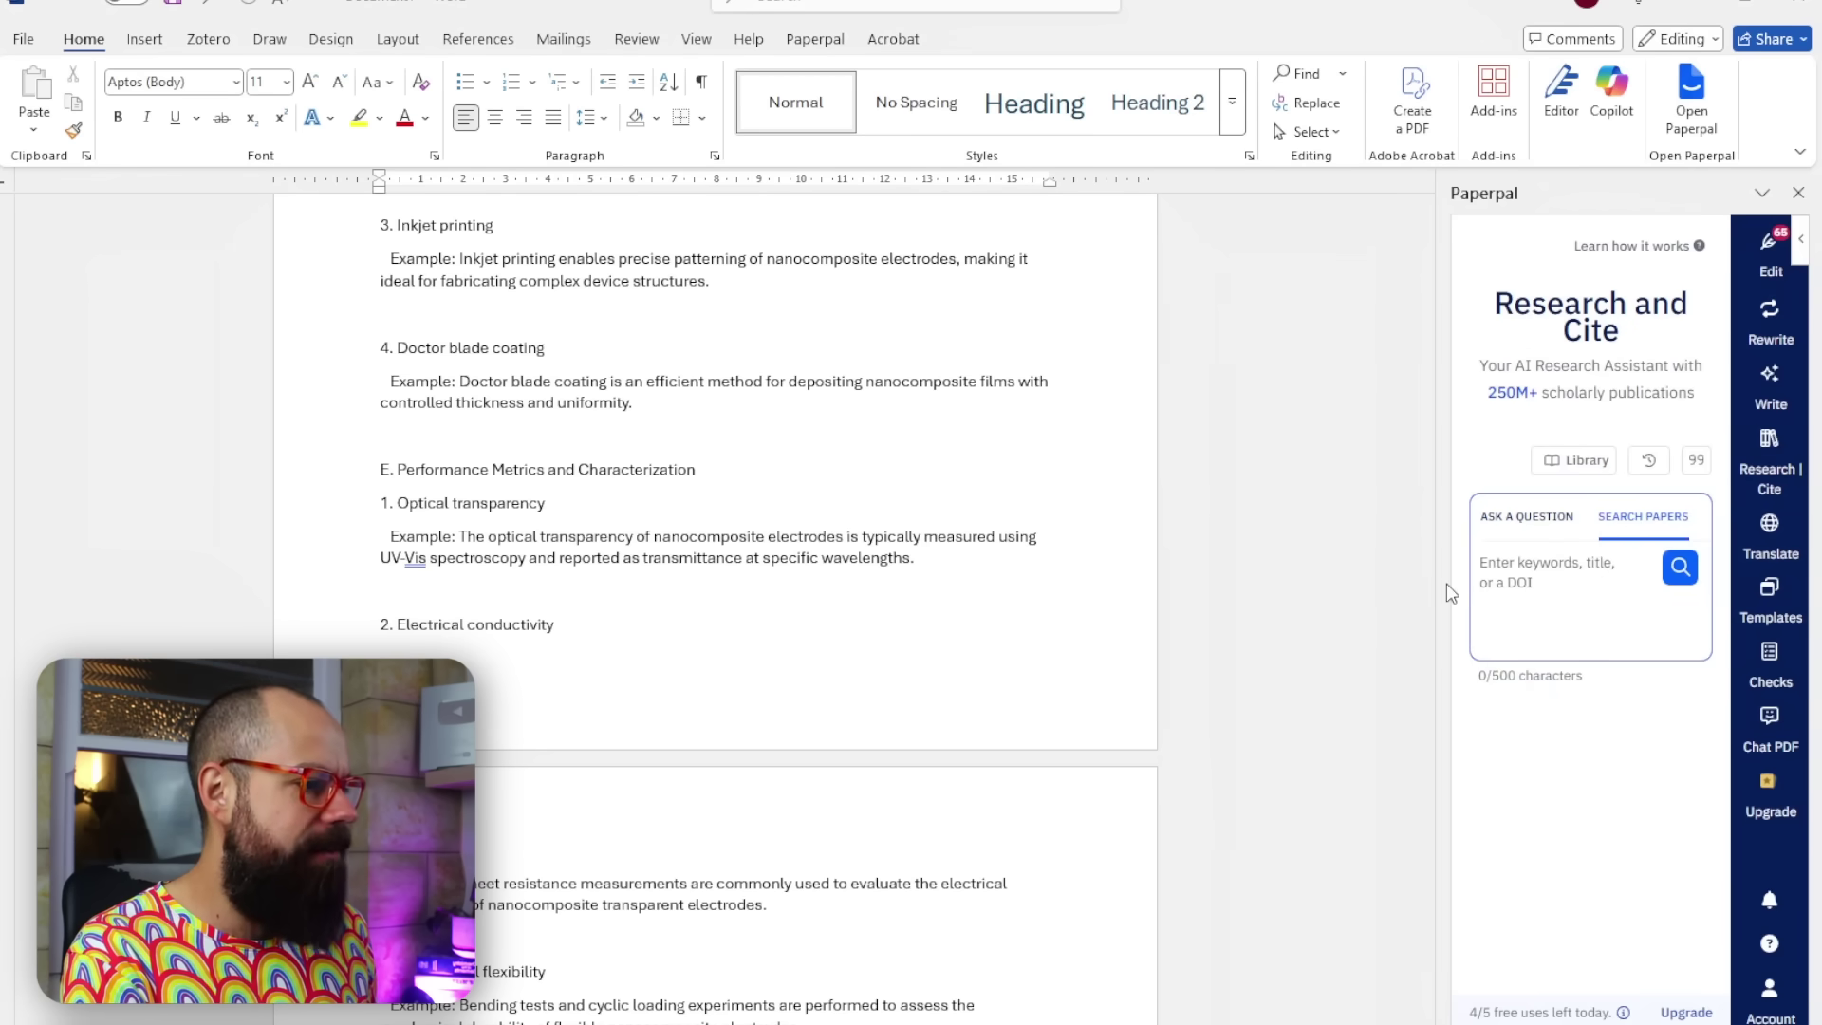
left_click_drag(1440, 584, 1295, 590)
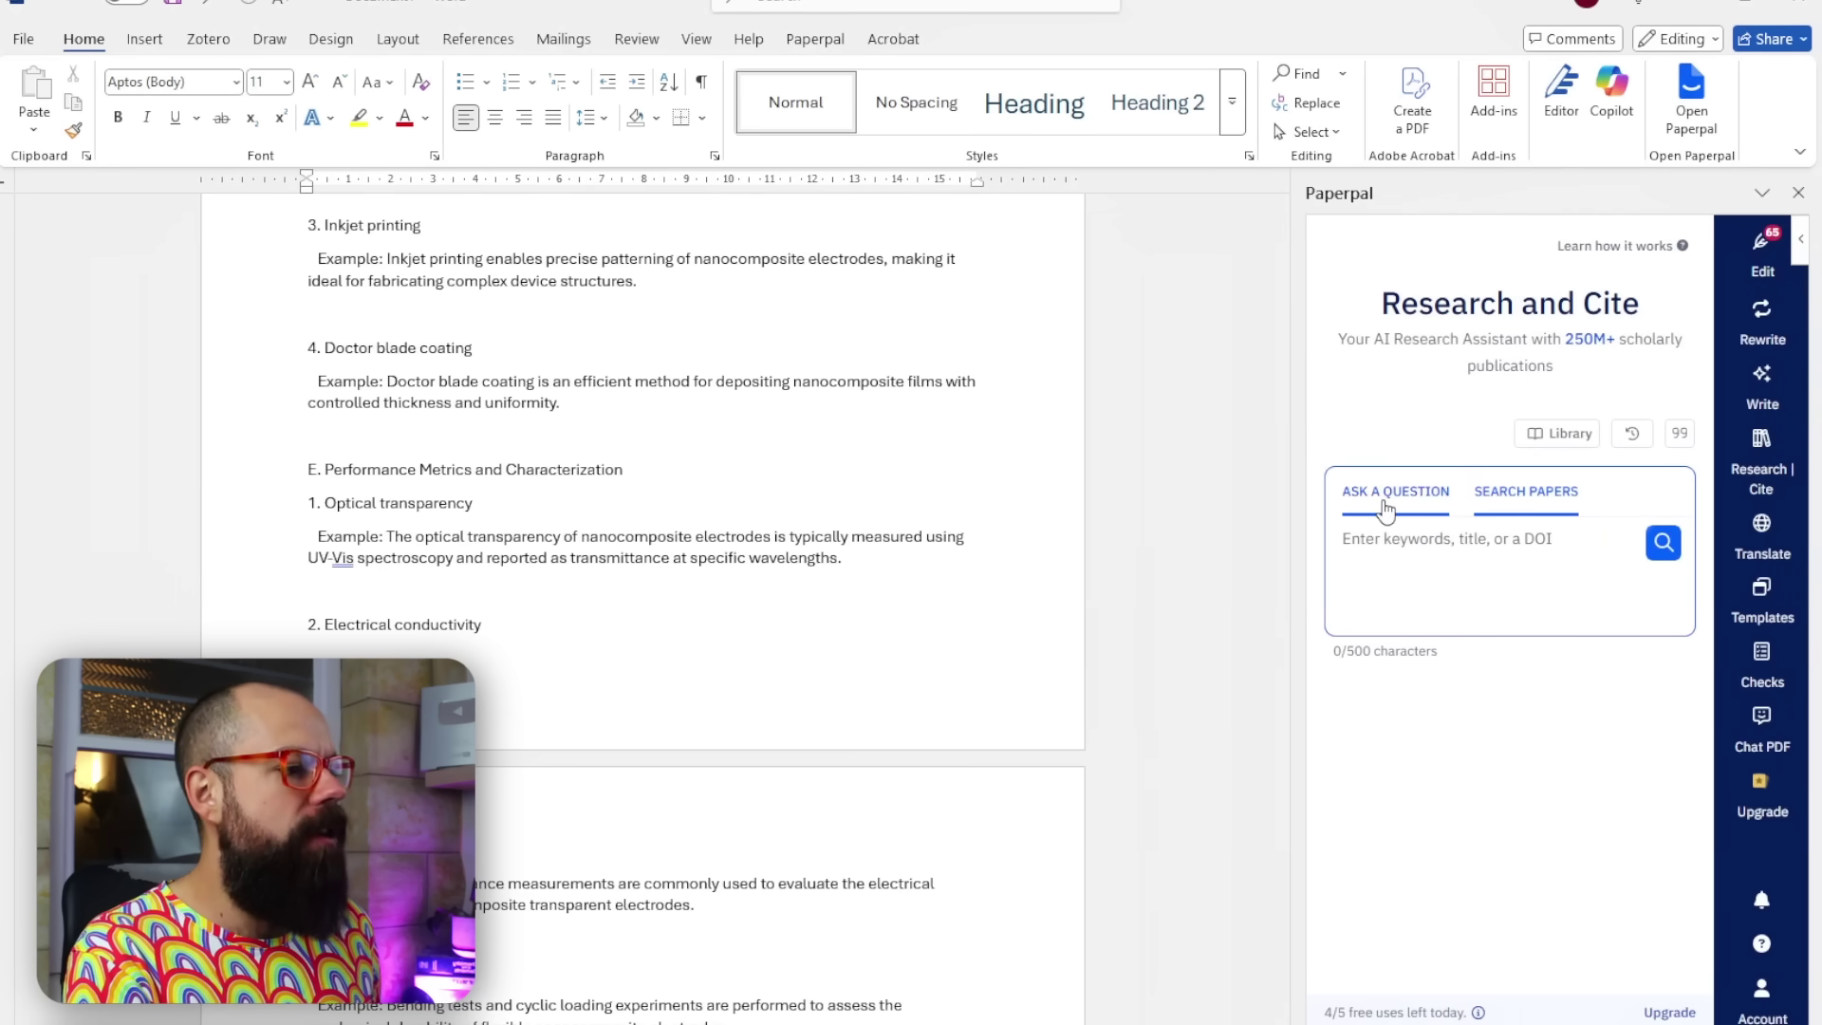
left_click(1763, 655)
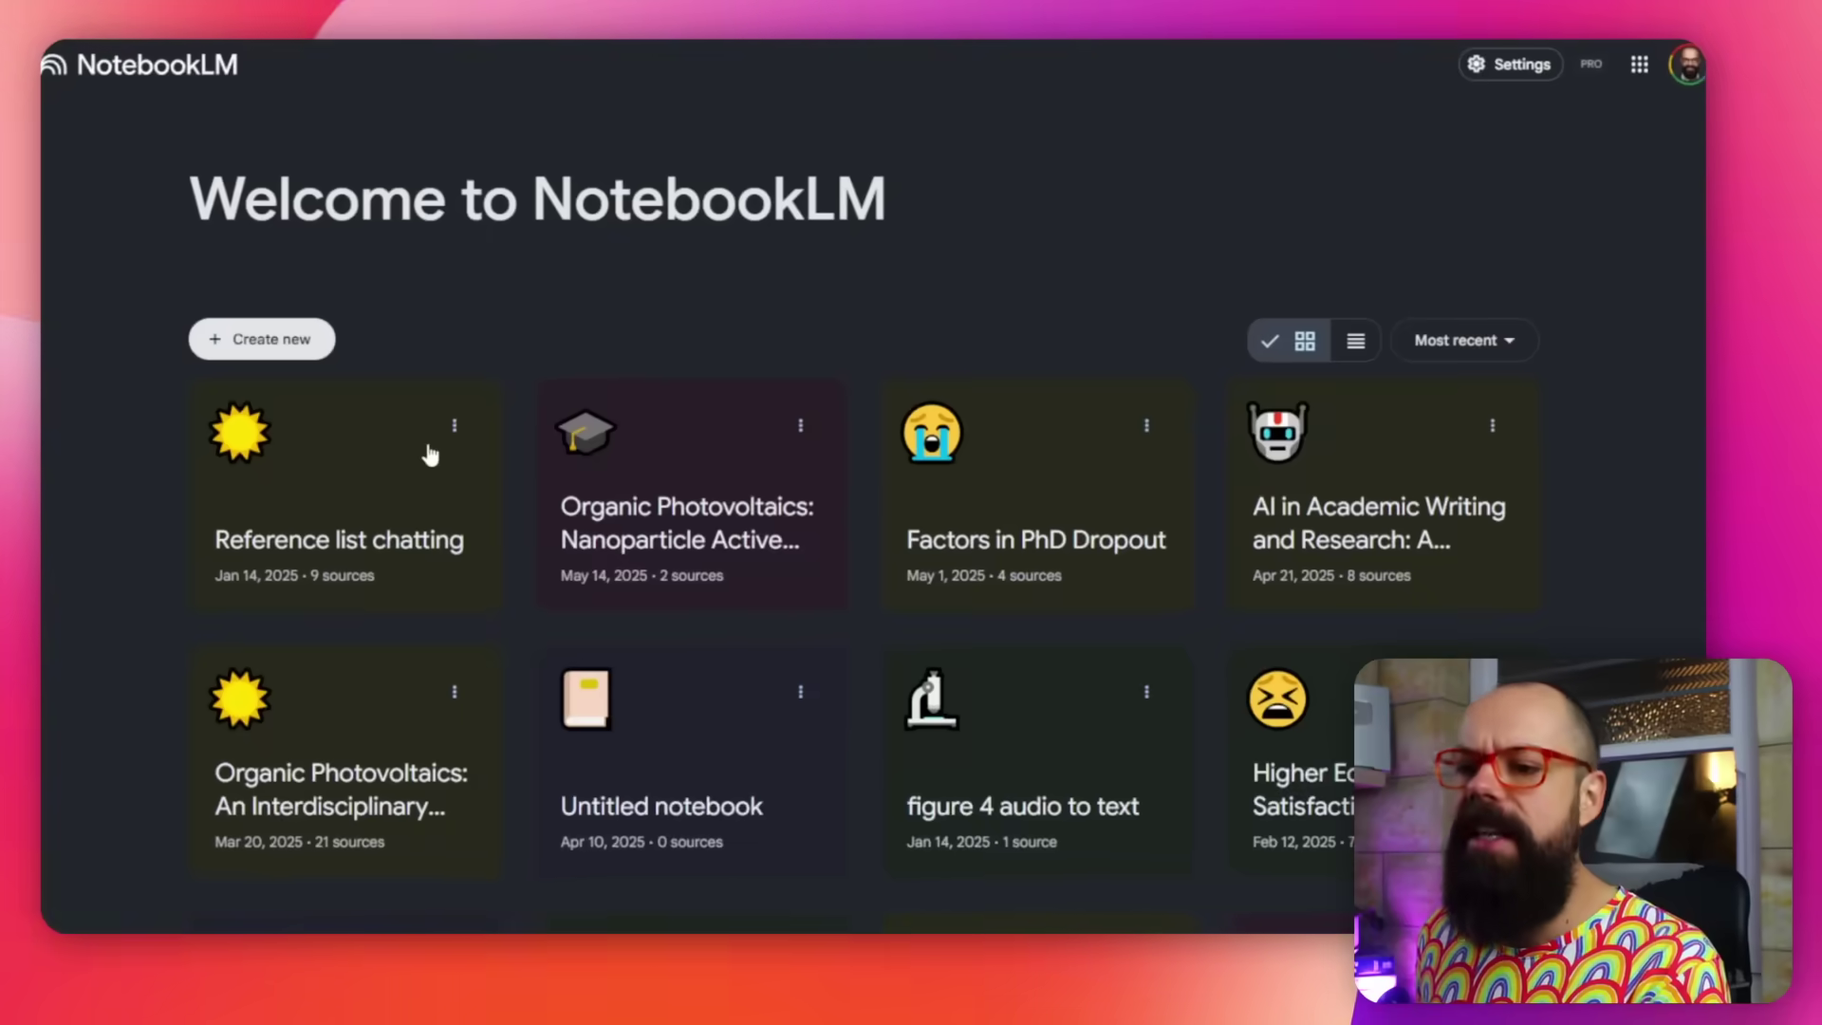
- Open the Reference list chatting notebook so its Add sources dialog appears
left_click(427, 447)
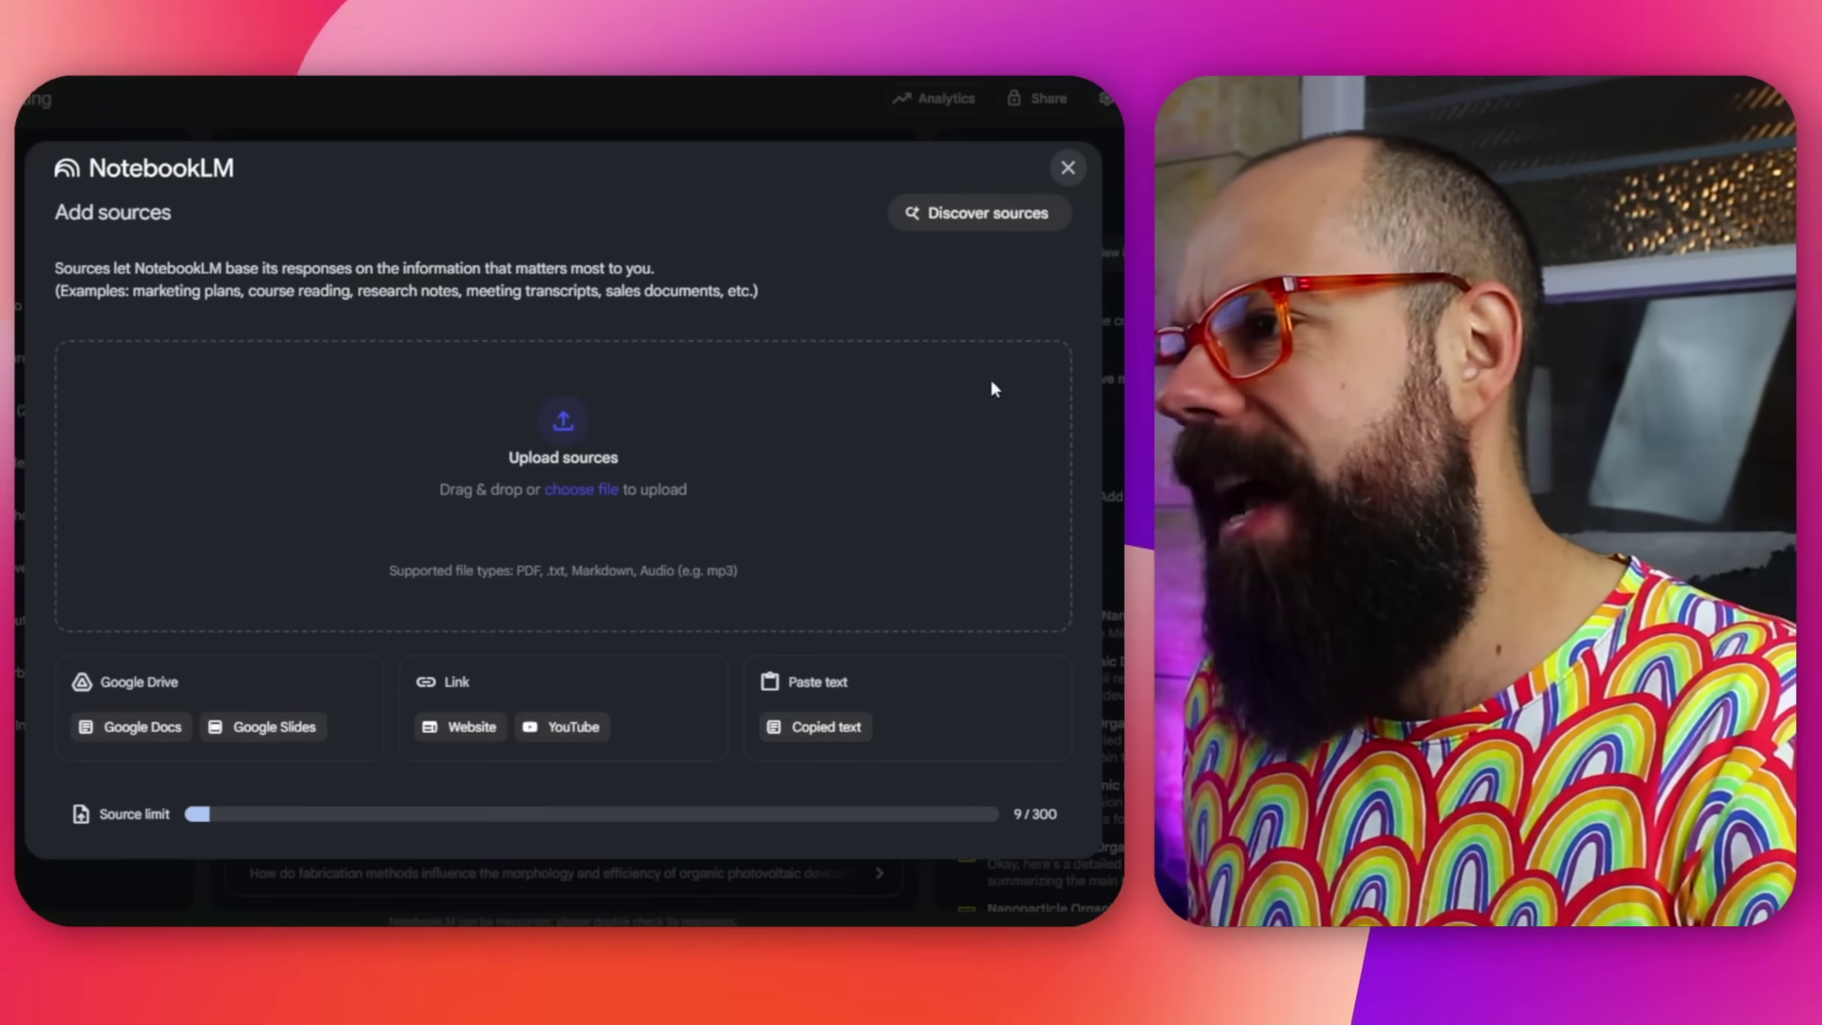
- Use the notebook's mind map to get a cited answer on Challenges of Conventional OPV Fabrication
left_click(1068, 168)
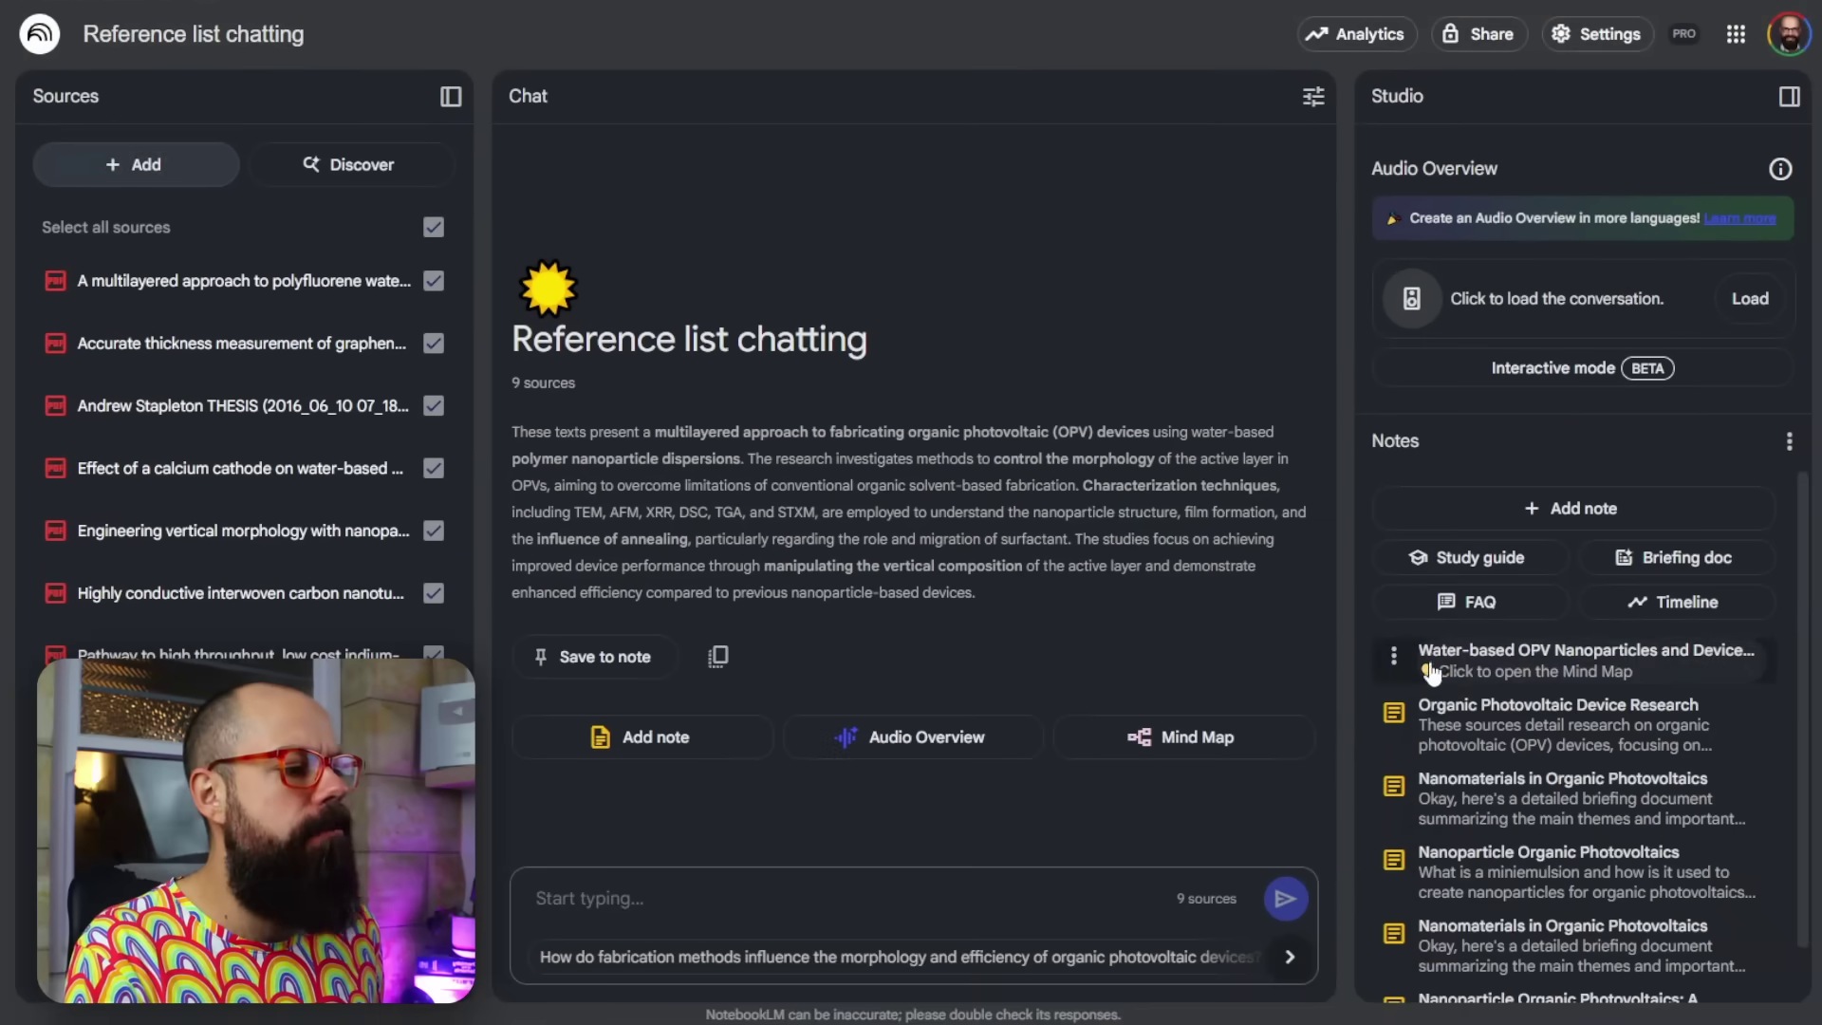
left_click(1449, 655)
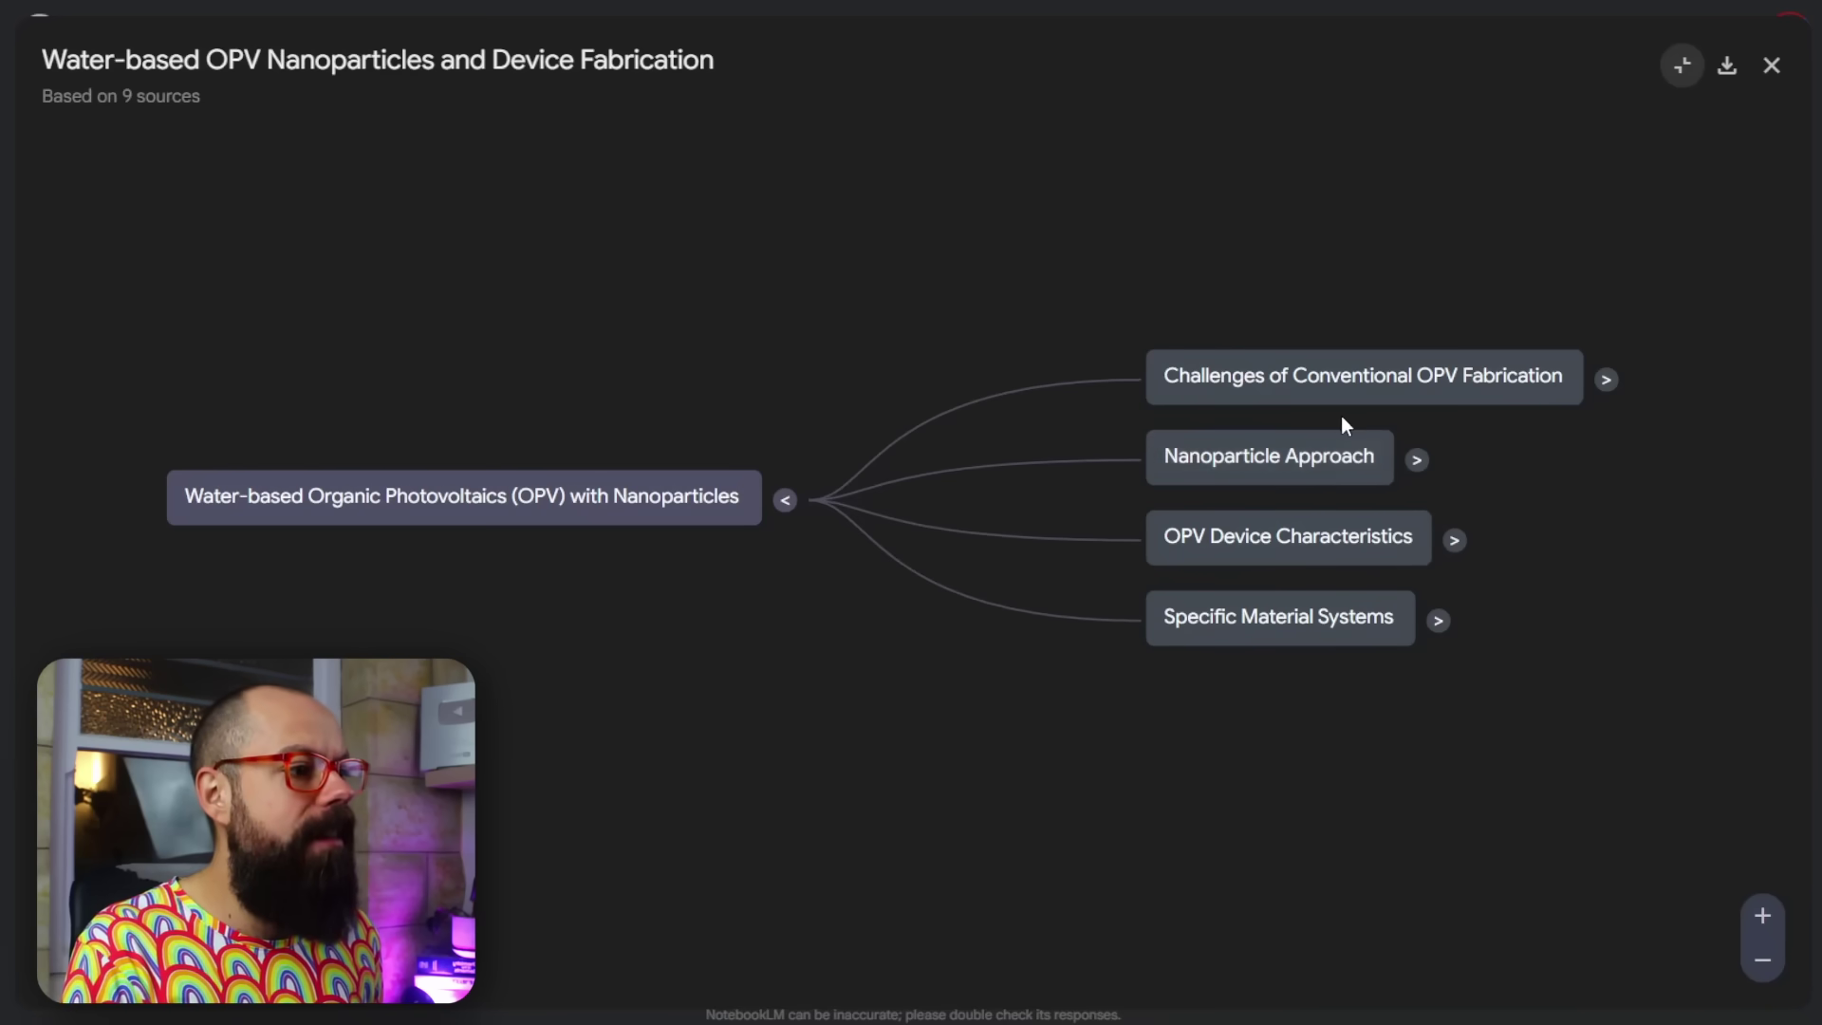
left_click(1263, 379)
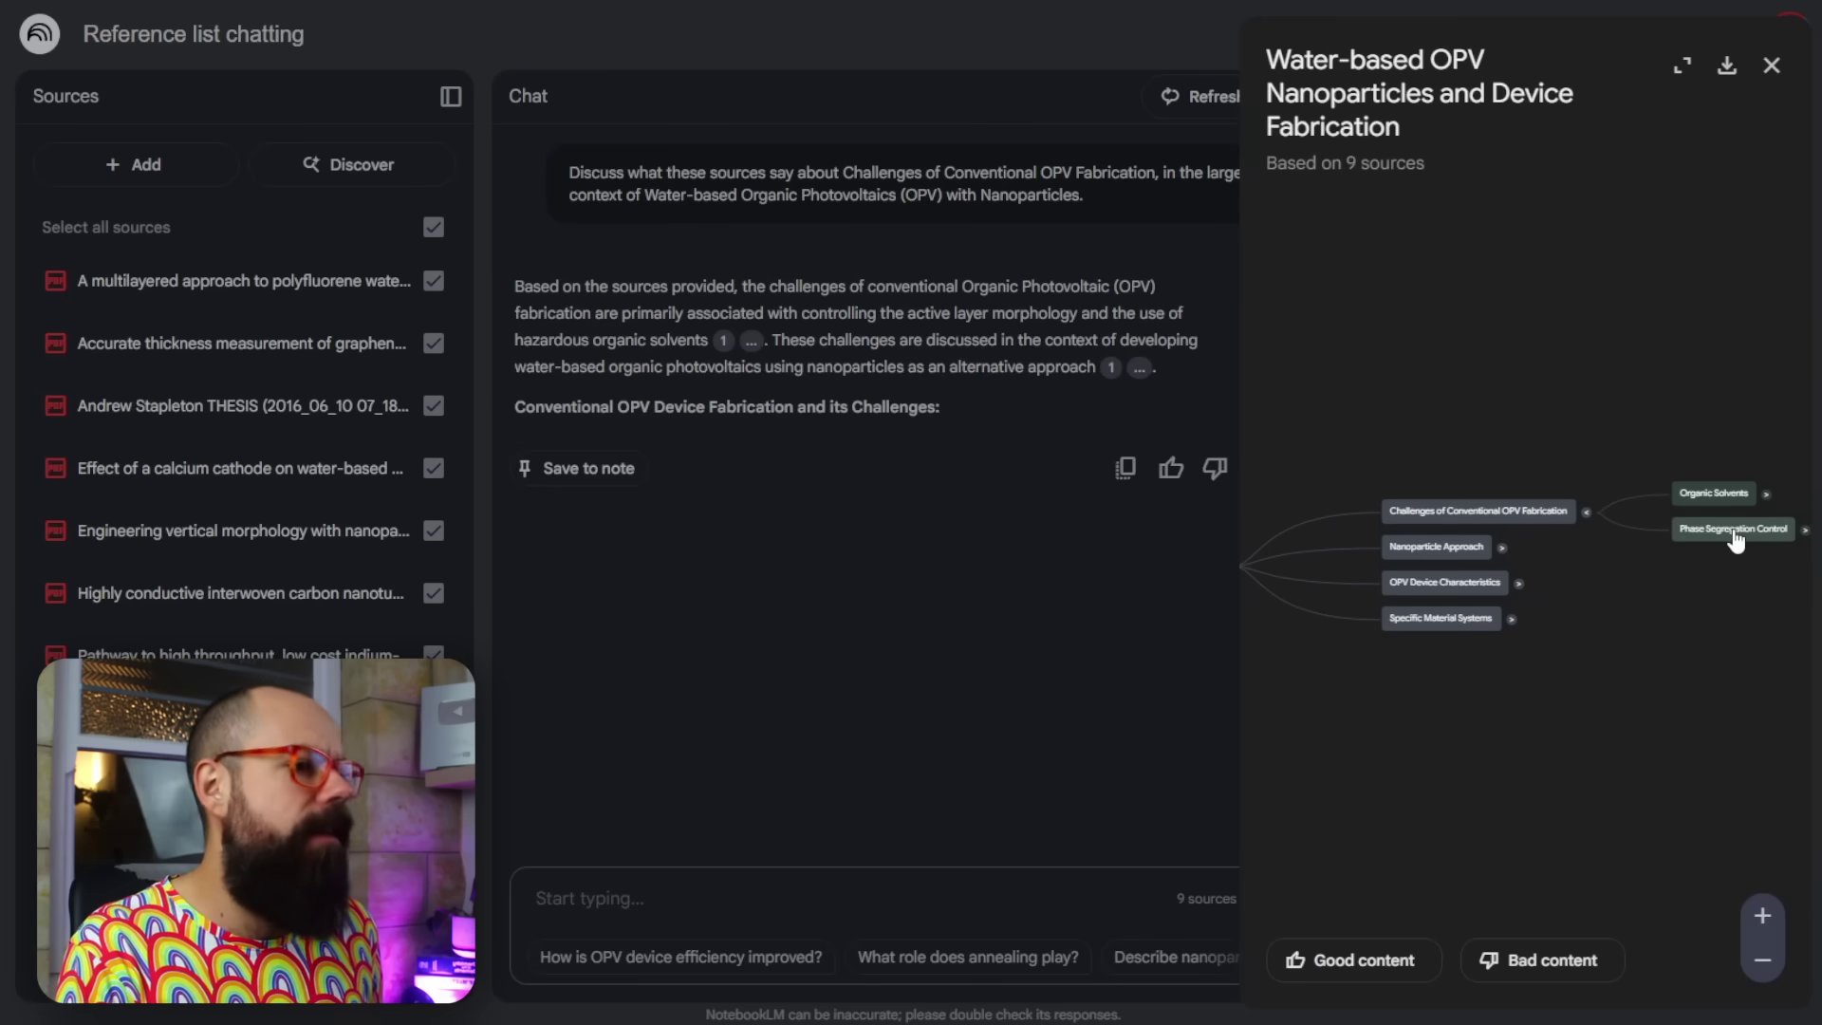
left_click(763, 358)
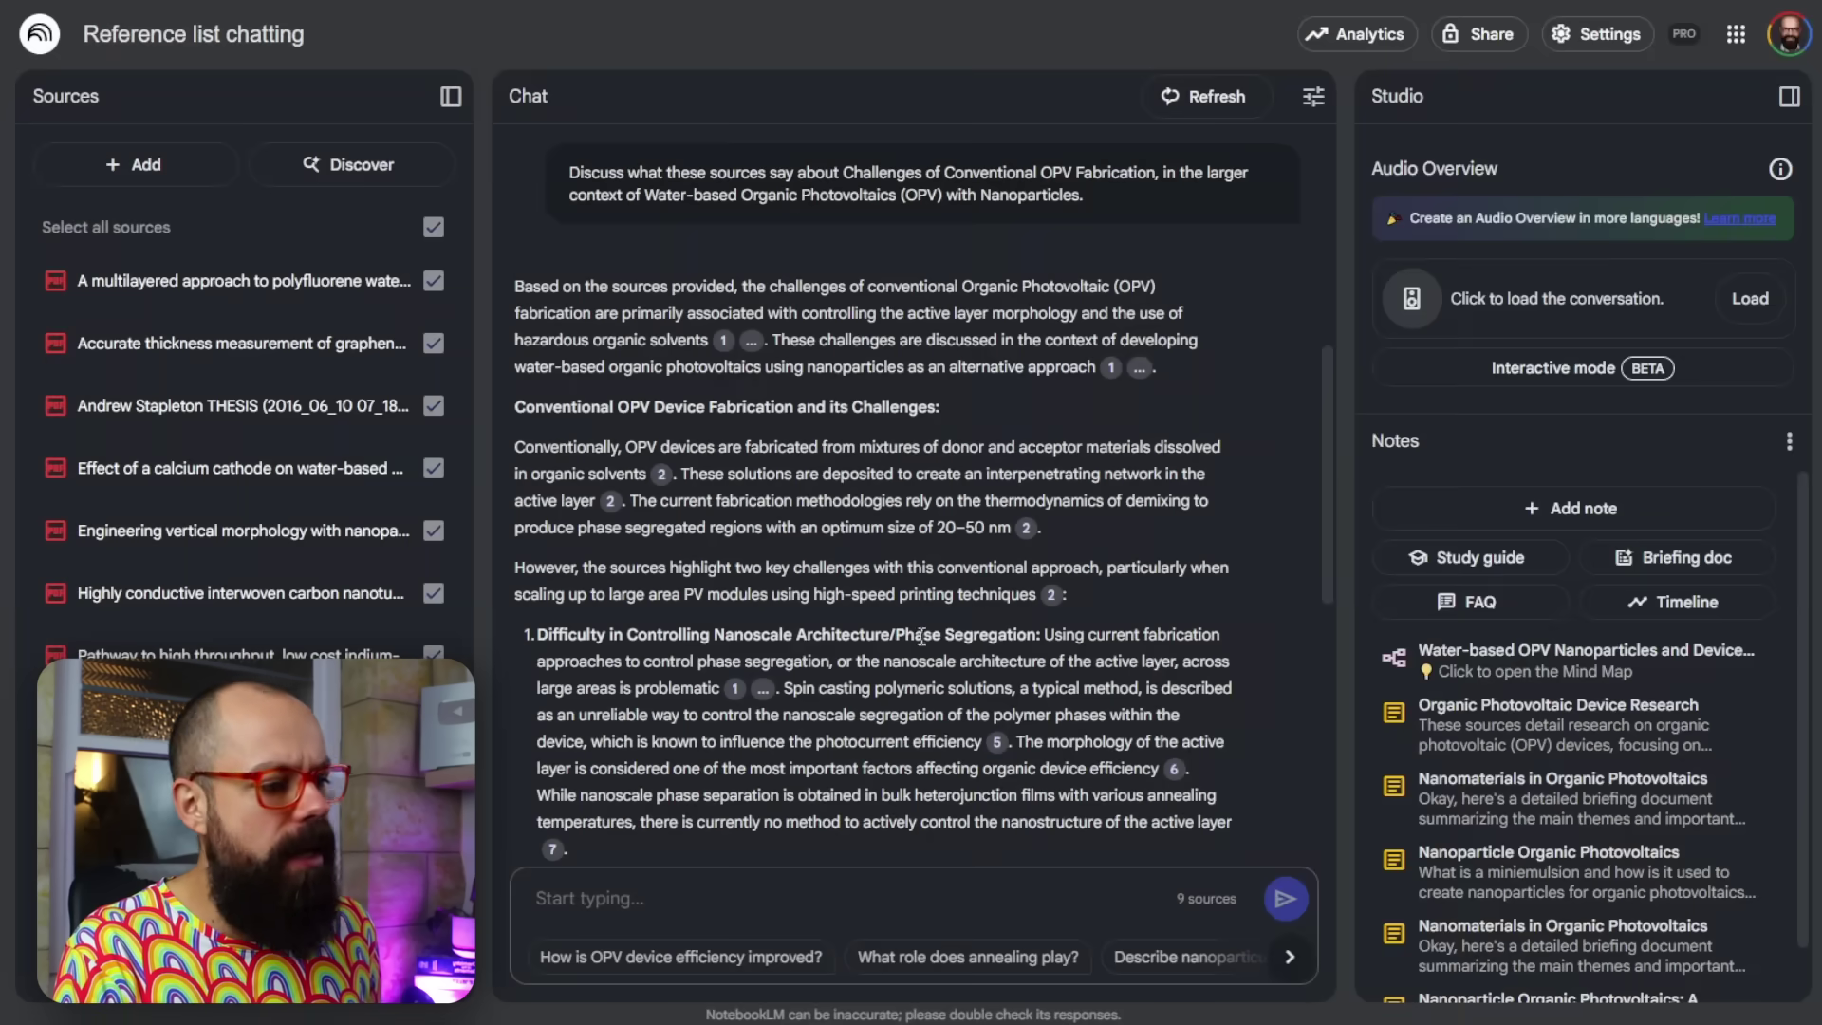
scroll(1367, 707, "down", 2)
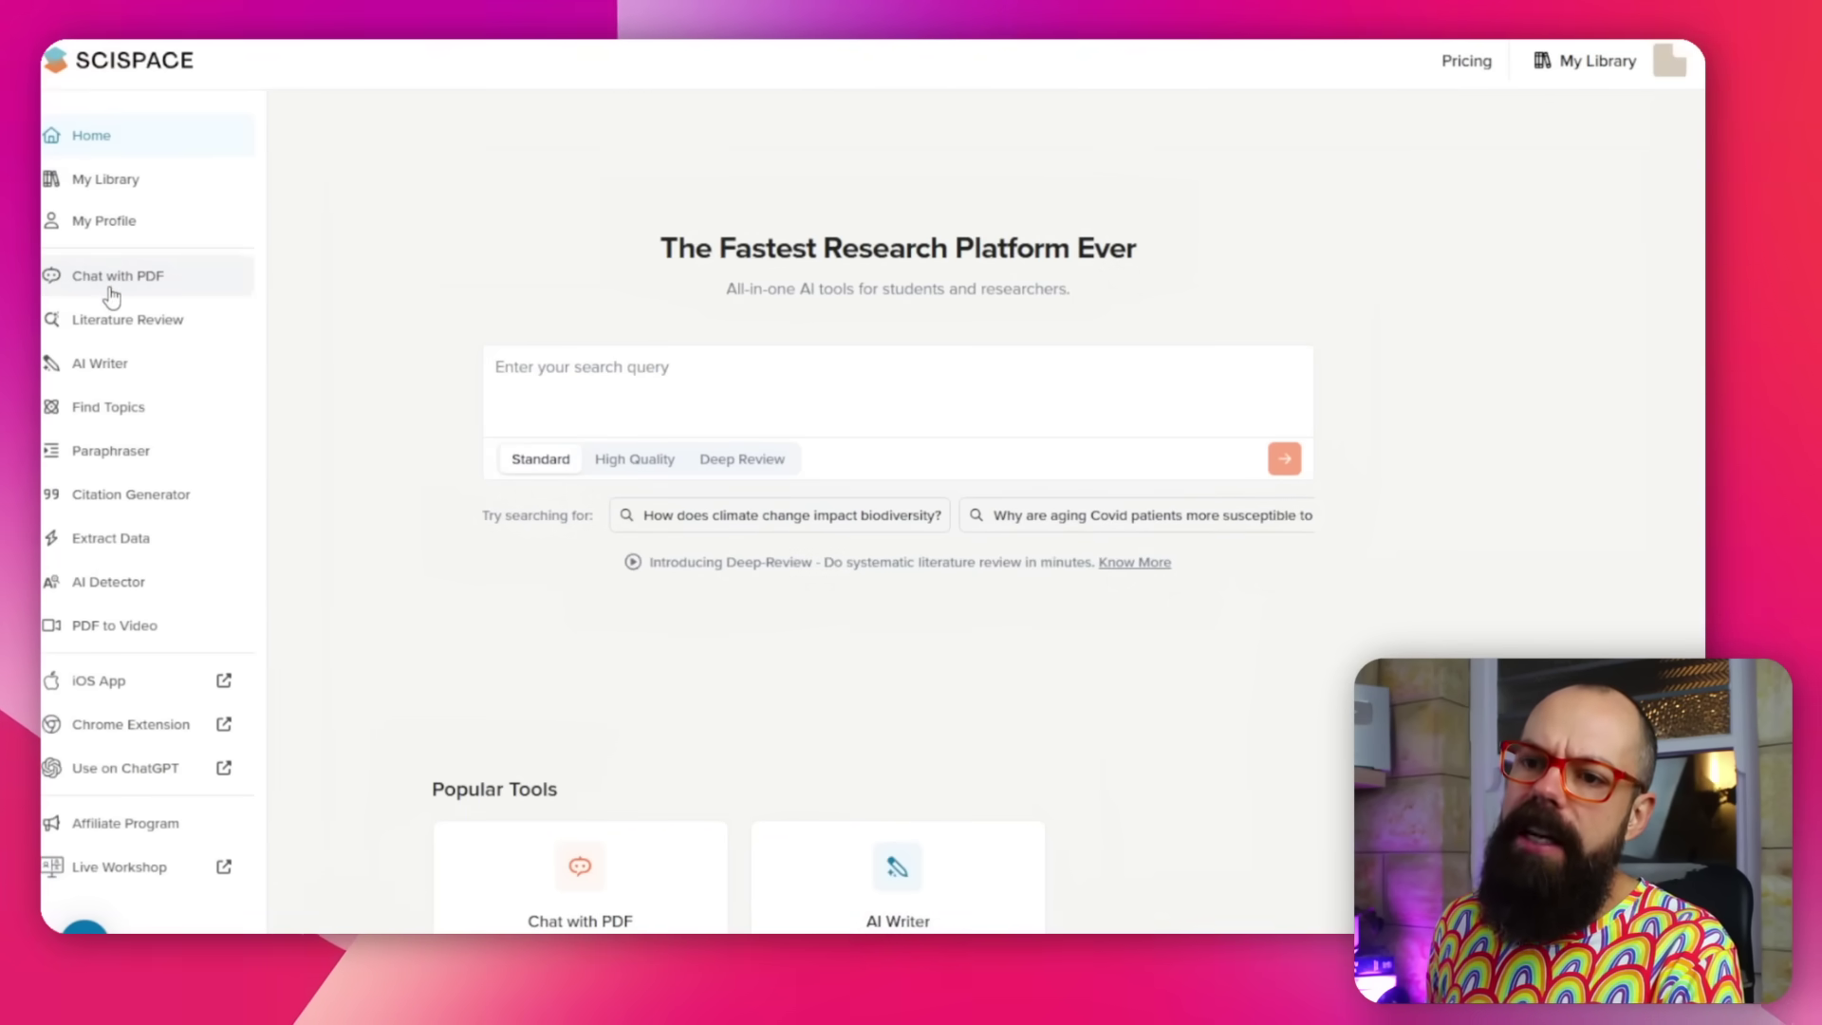
- Rerun the recent nanoparticulate morphology literature review search and scroll to its papers table
left_click(756, 395)
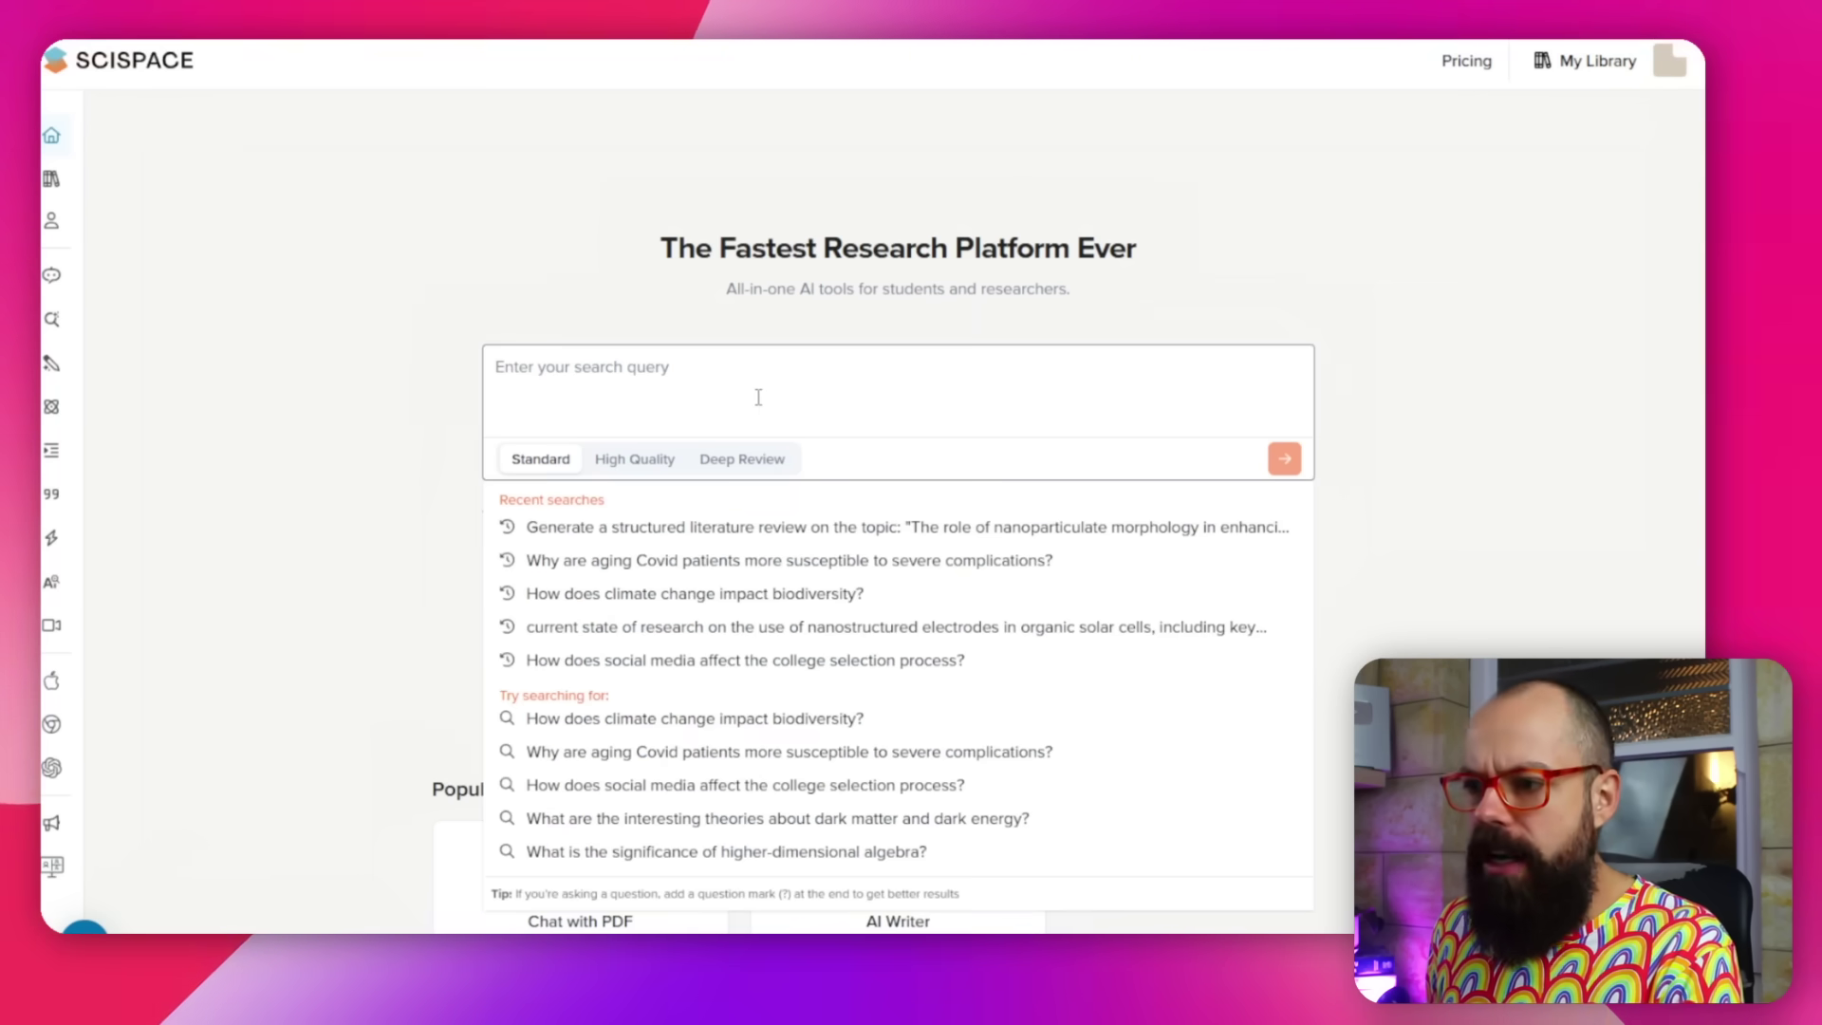
left_click(717, 540)
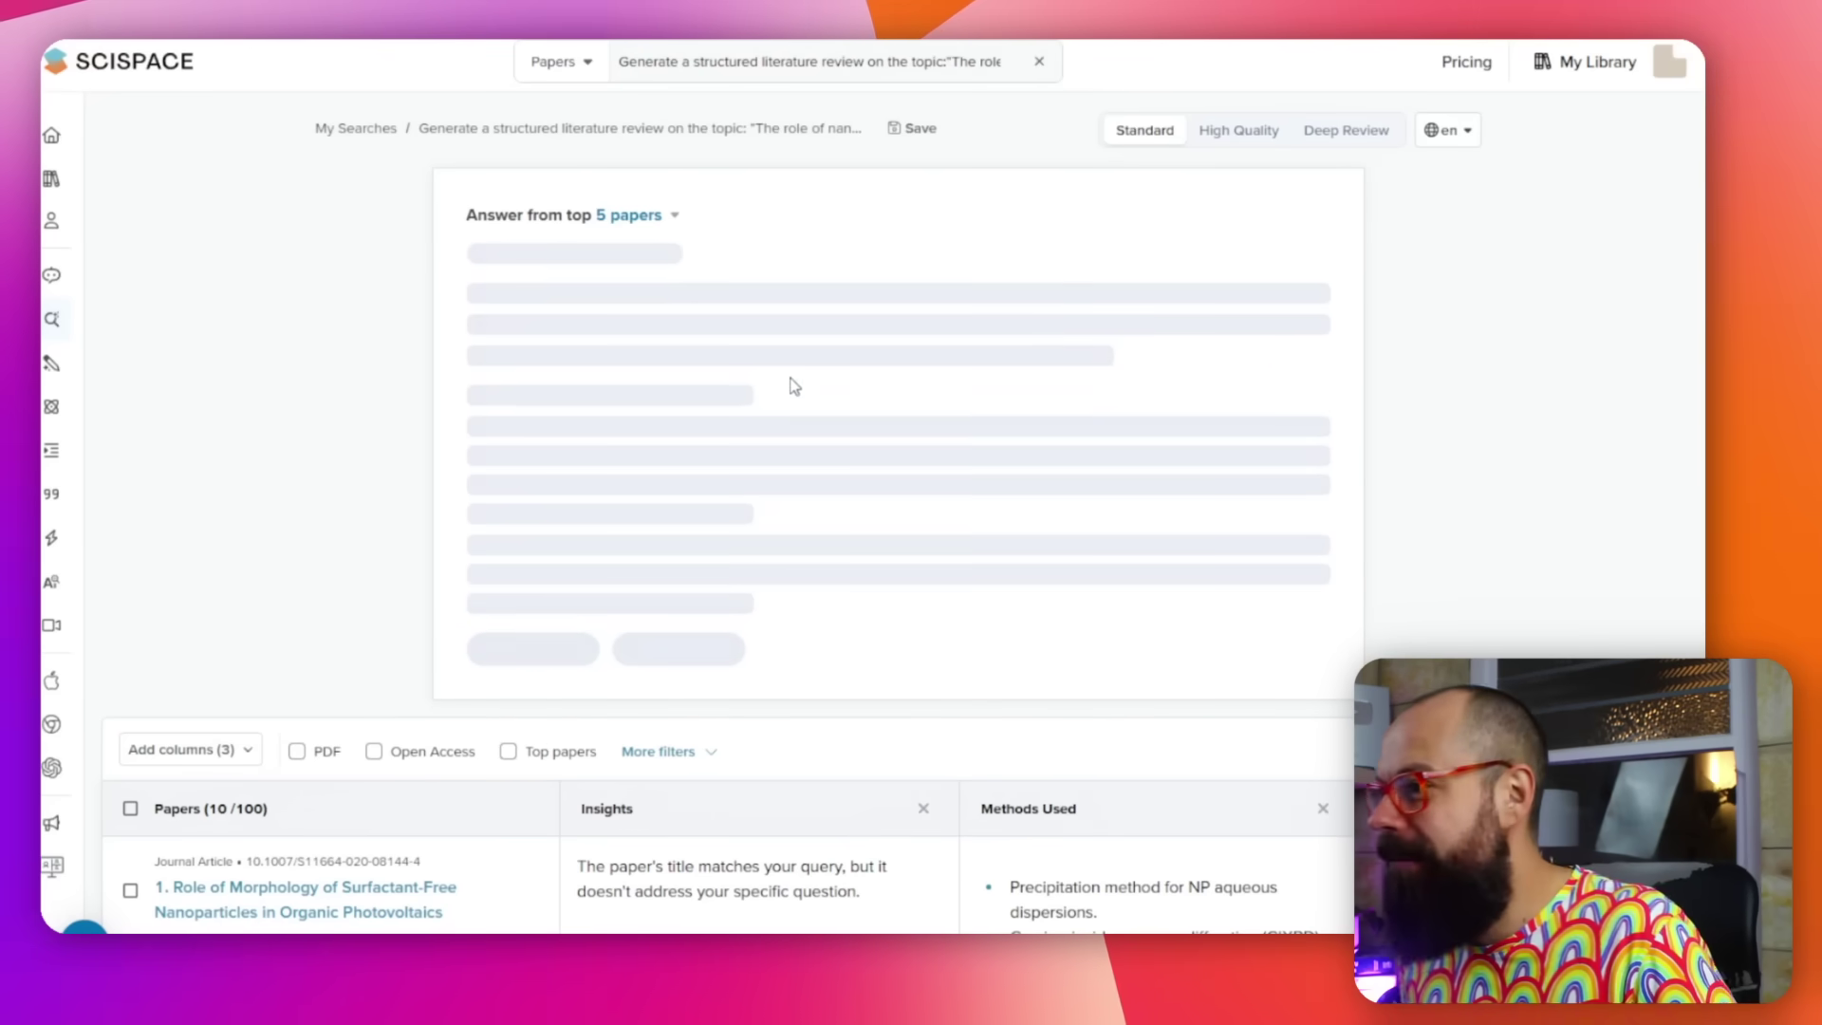
scroll(693, 376, "down", 5)
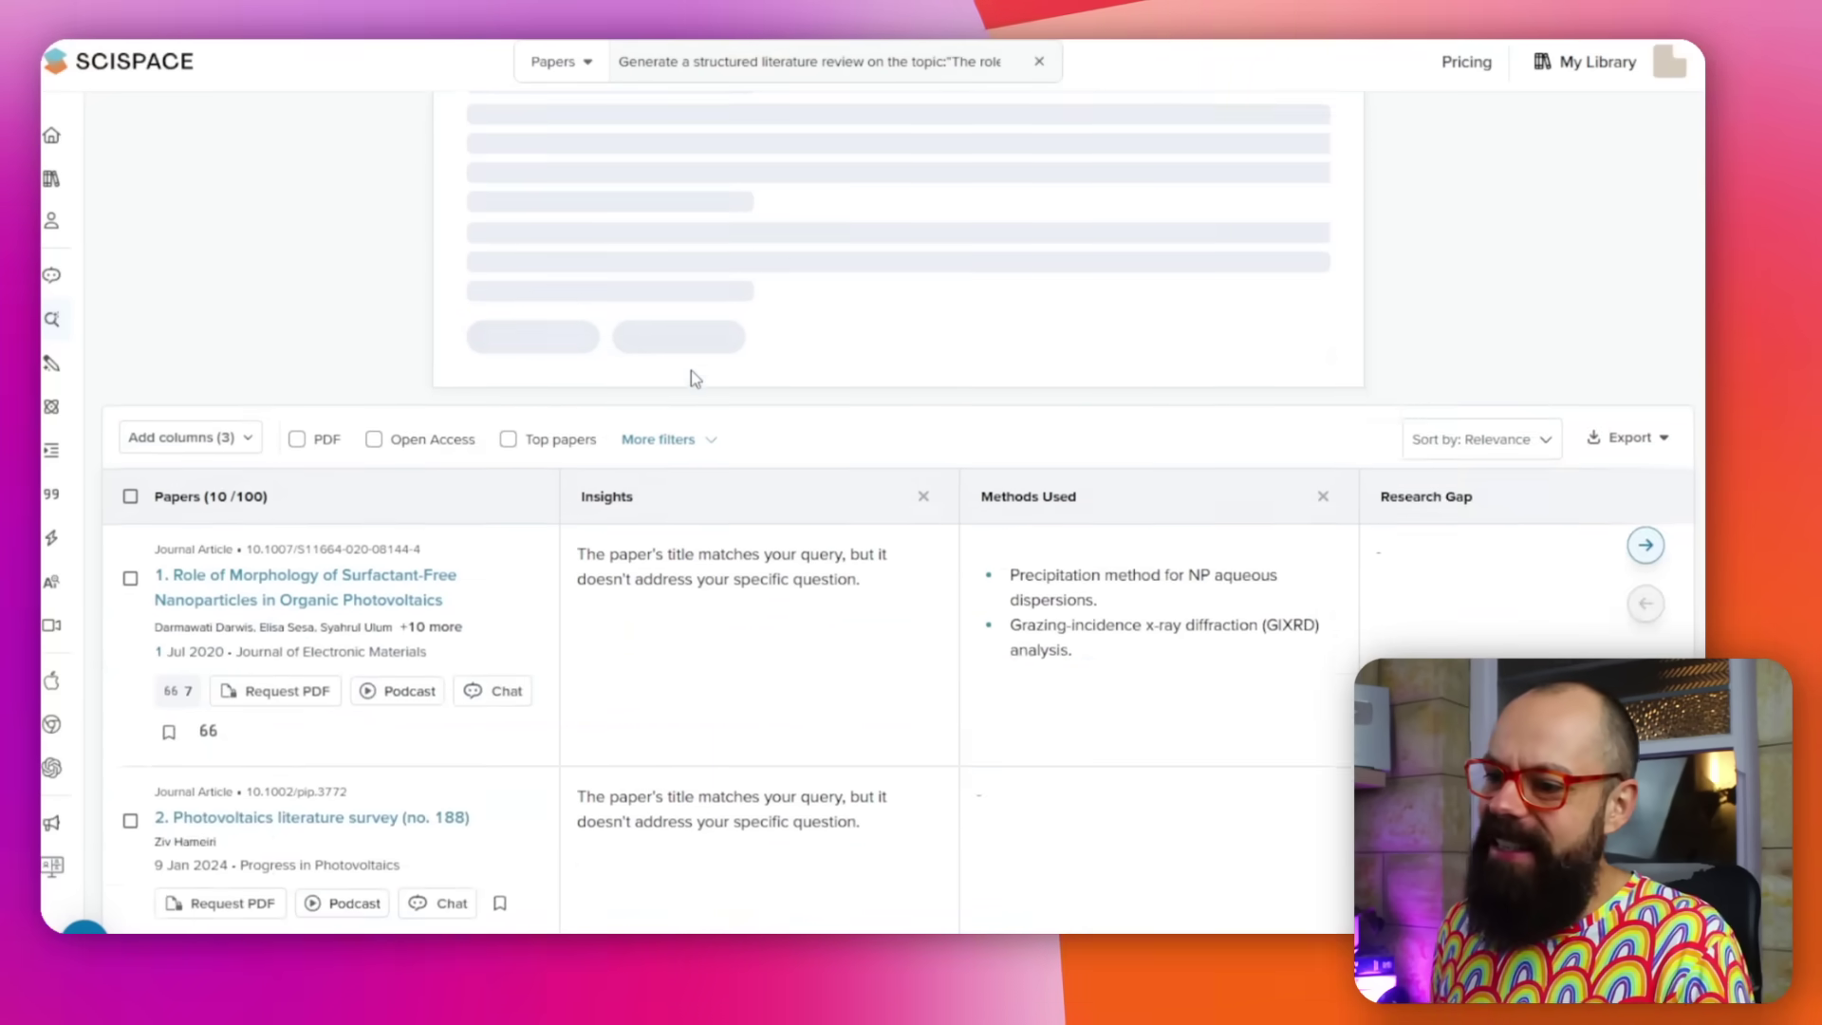
scroll(691, 370, "down", 1)
- Add the Summarized Introduction column to the papers table and review the generated summaries
mouse_move(711, 323)
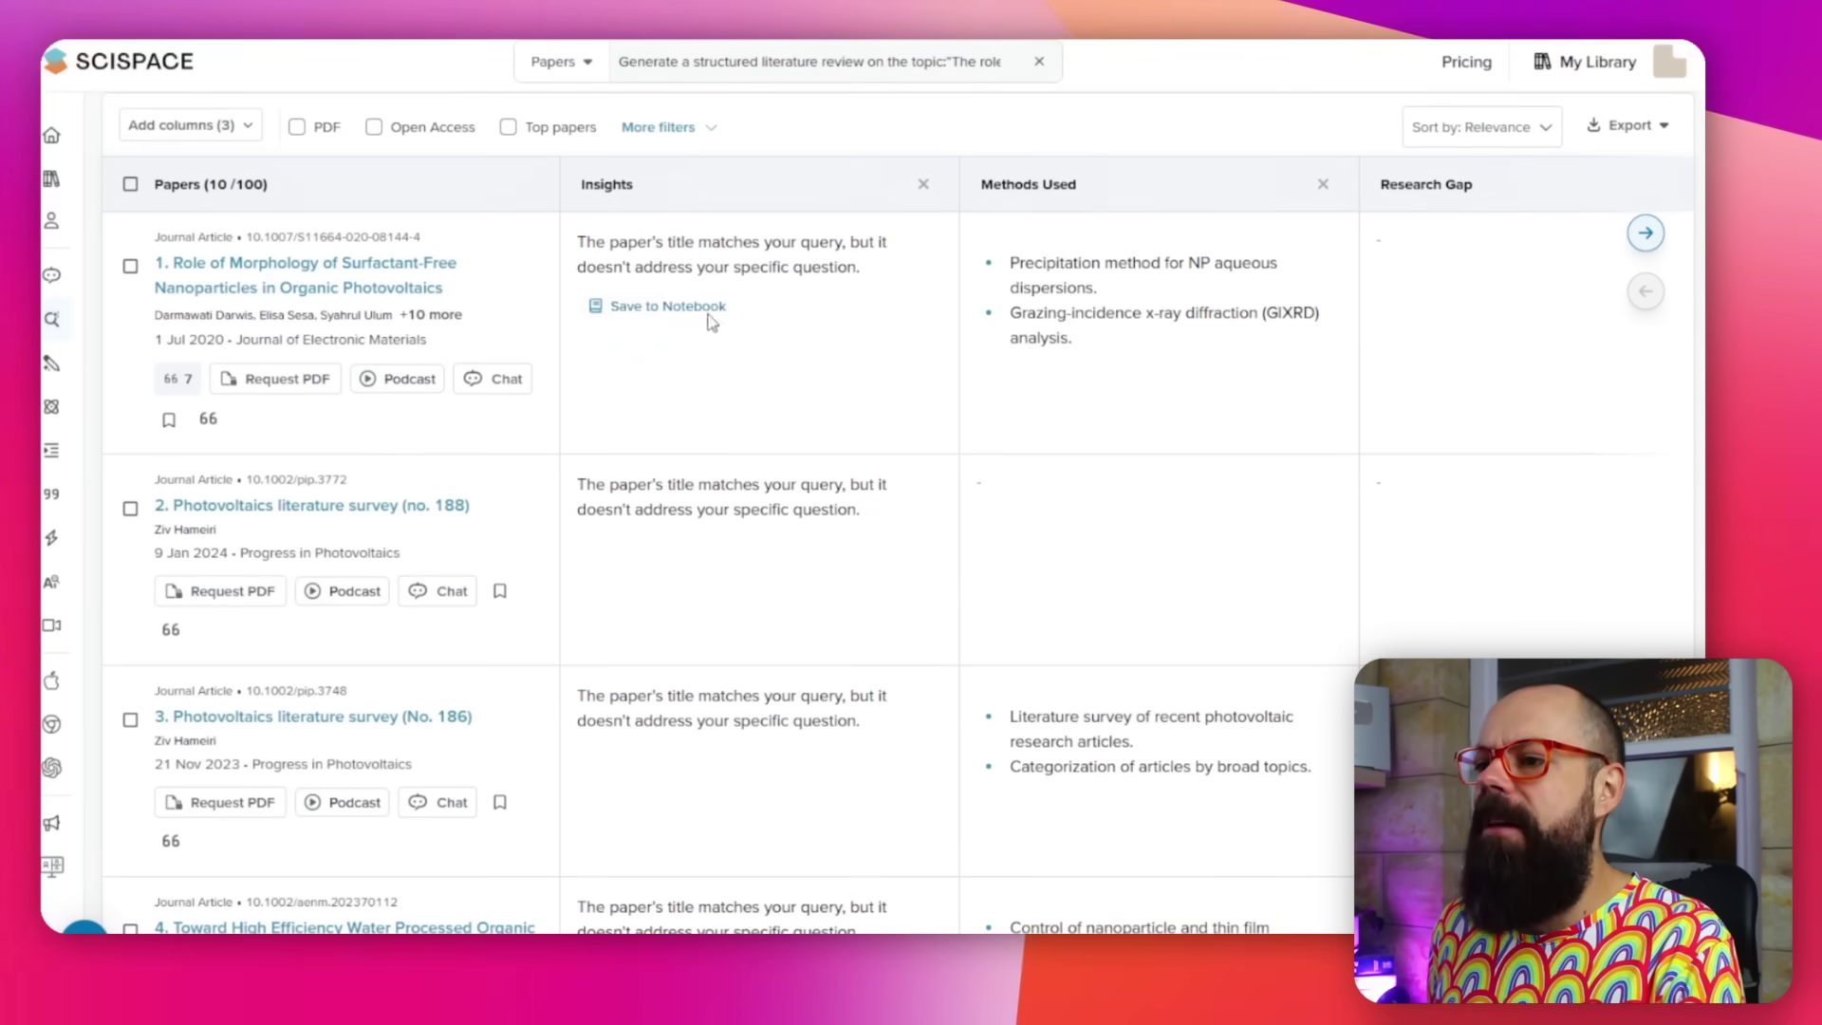
mouse_move(1180, 284)
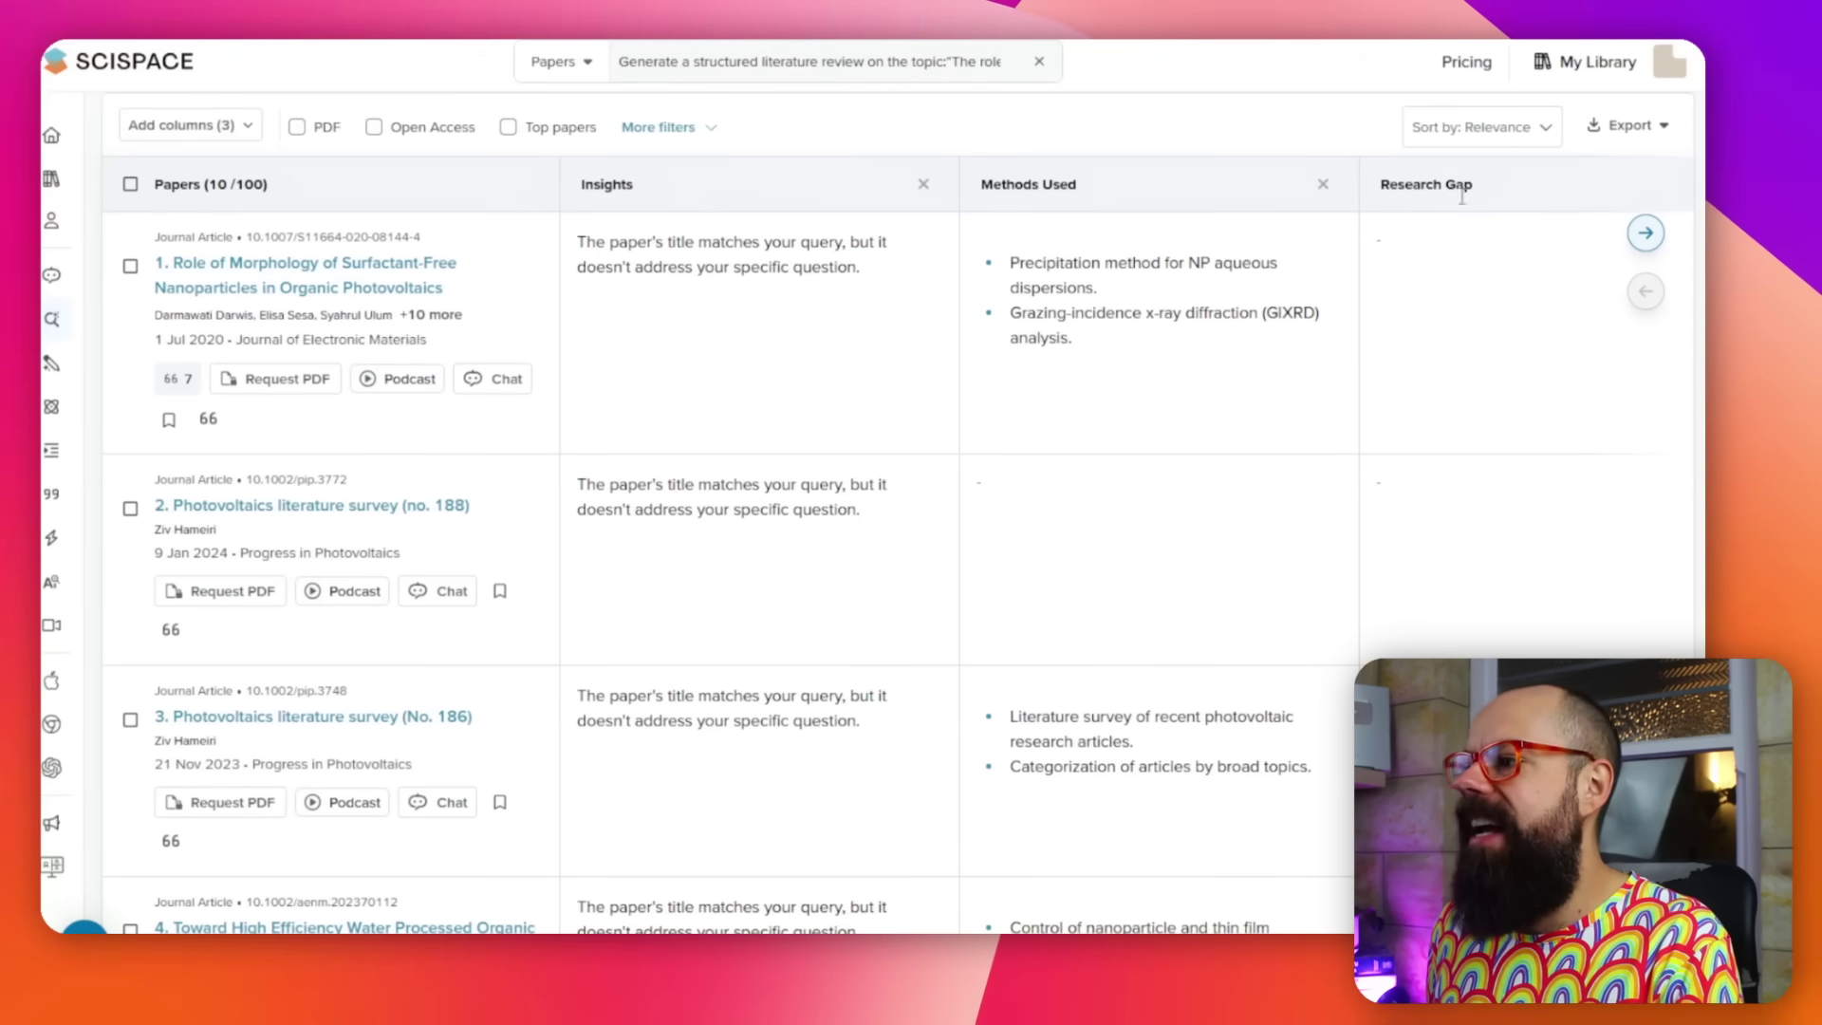
left_click(1646, 234)
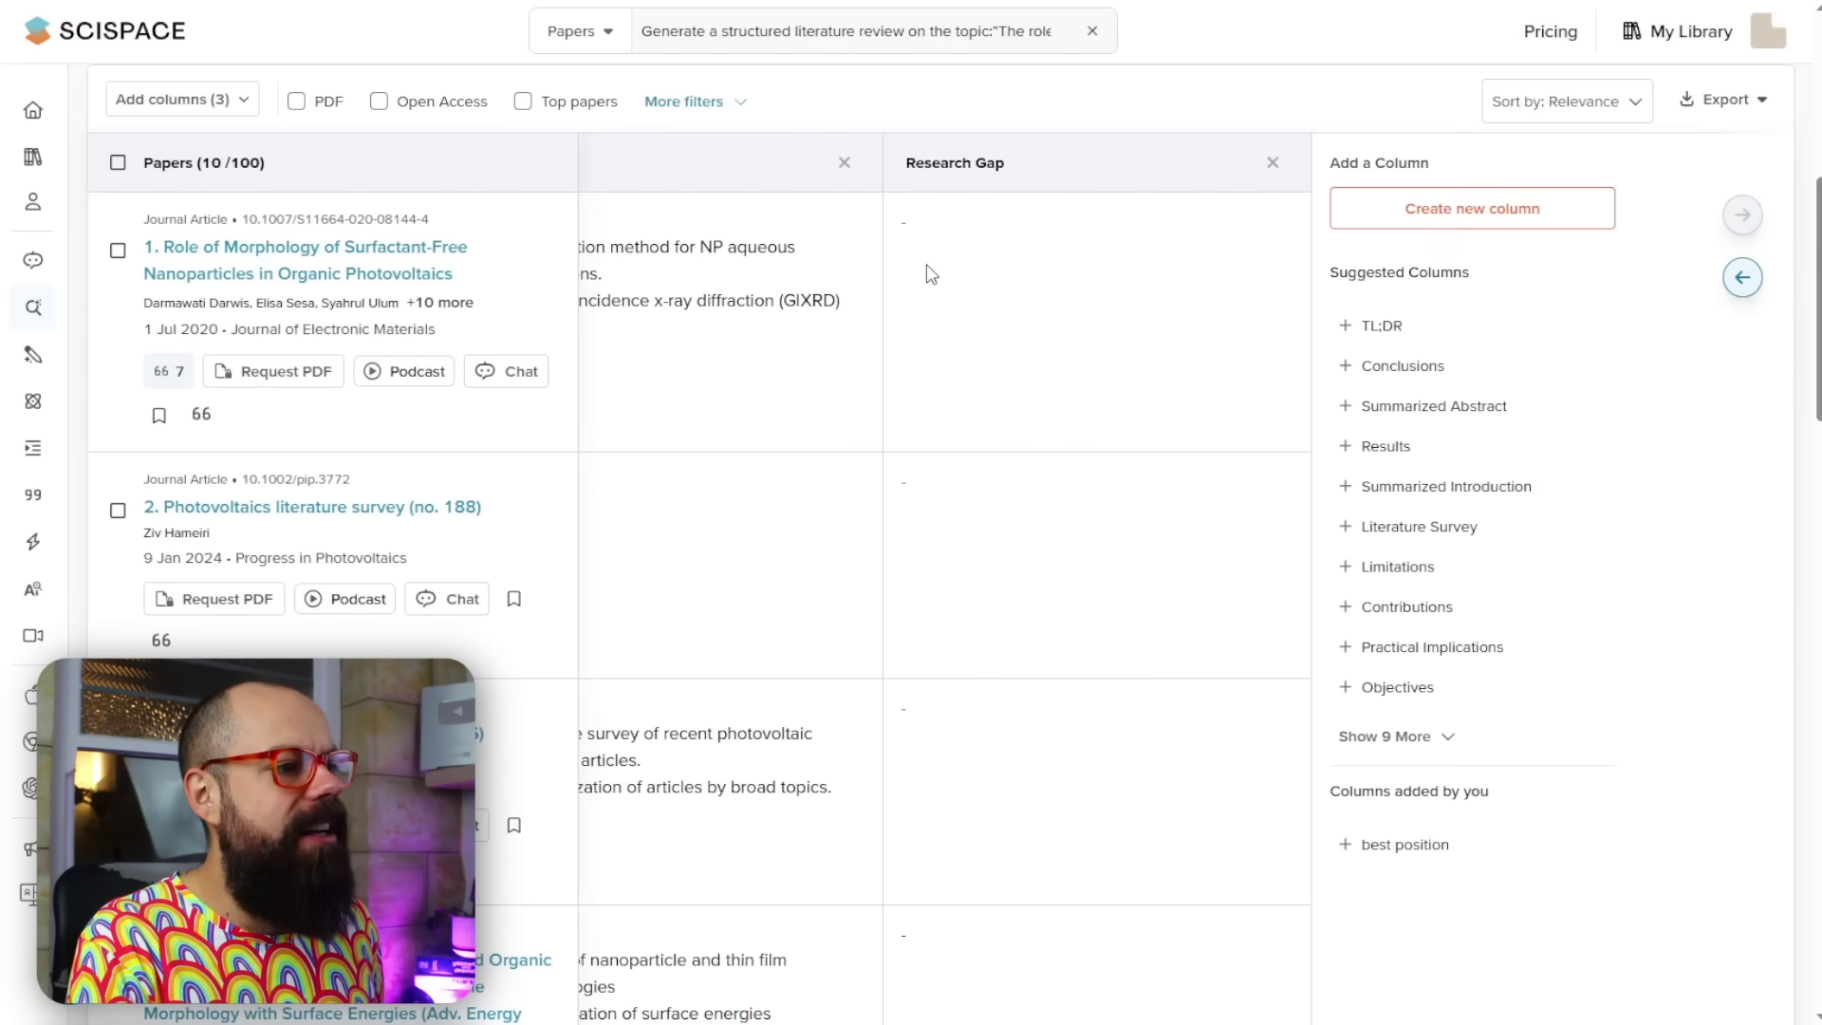
left_click(1392, 488)
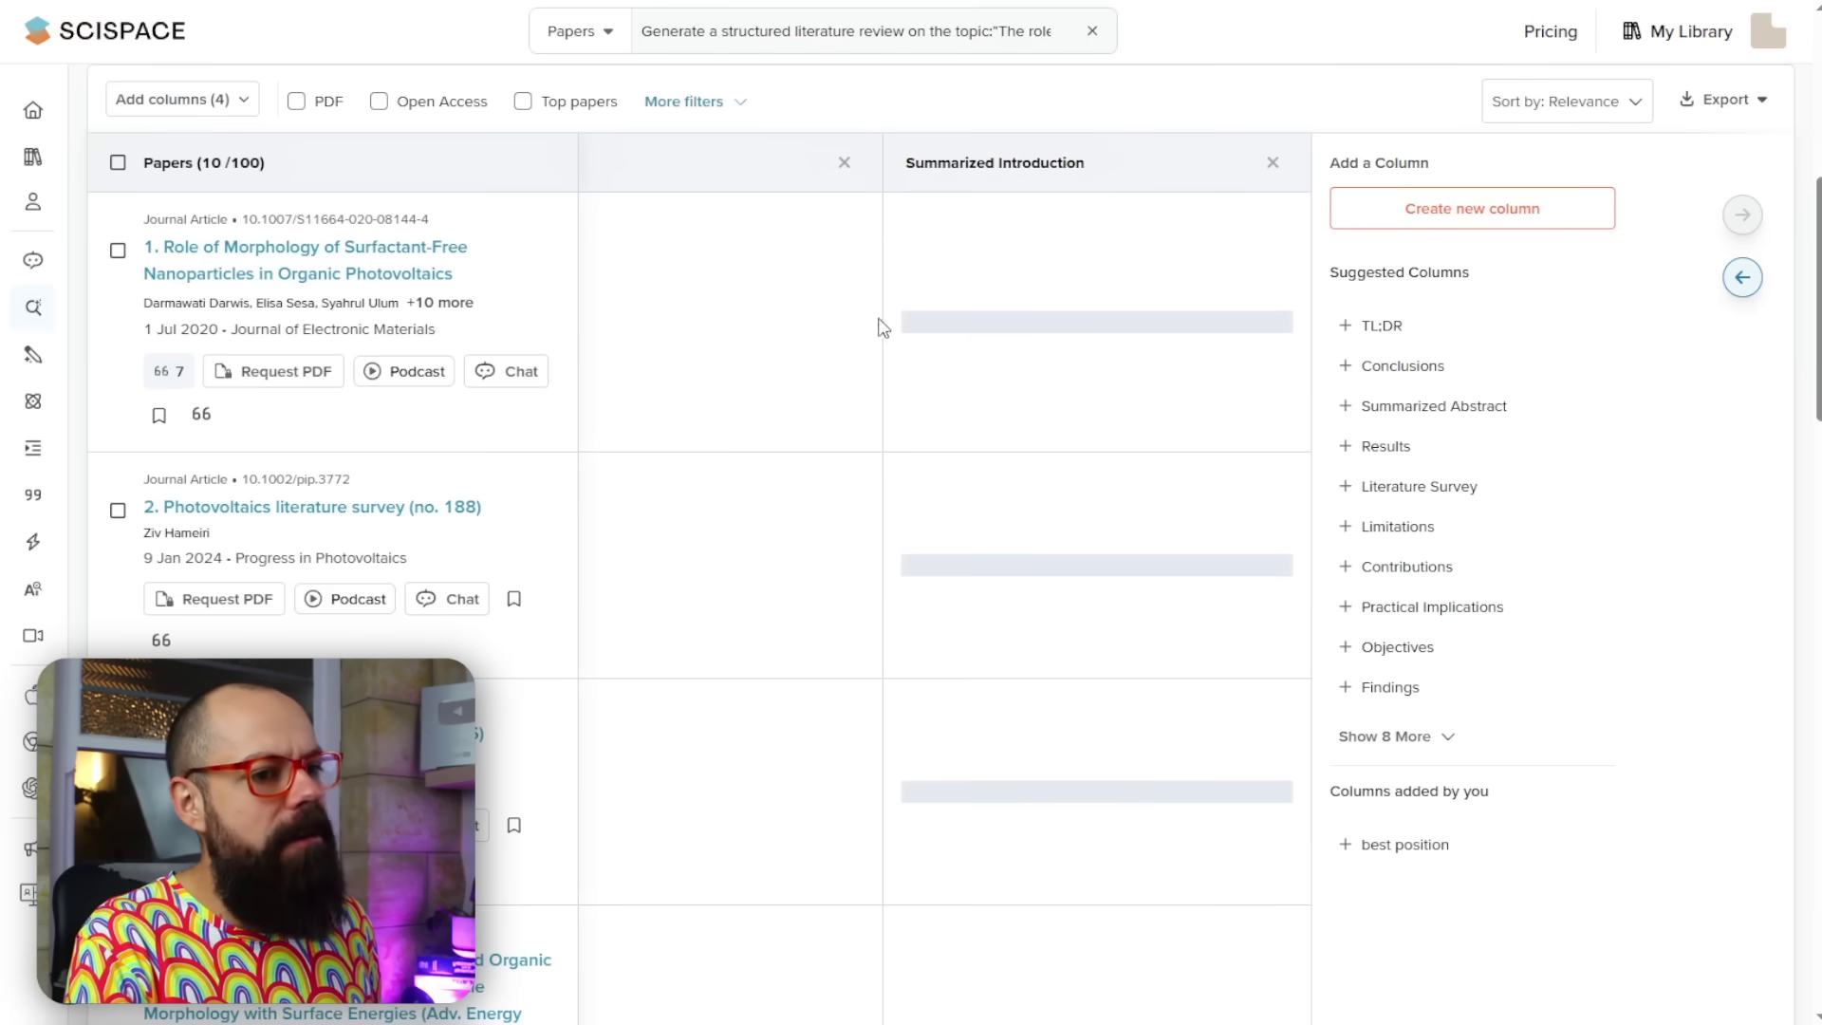
scroll(1078, 219, "down", 5)
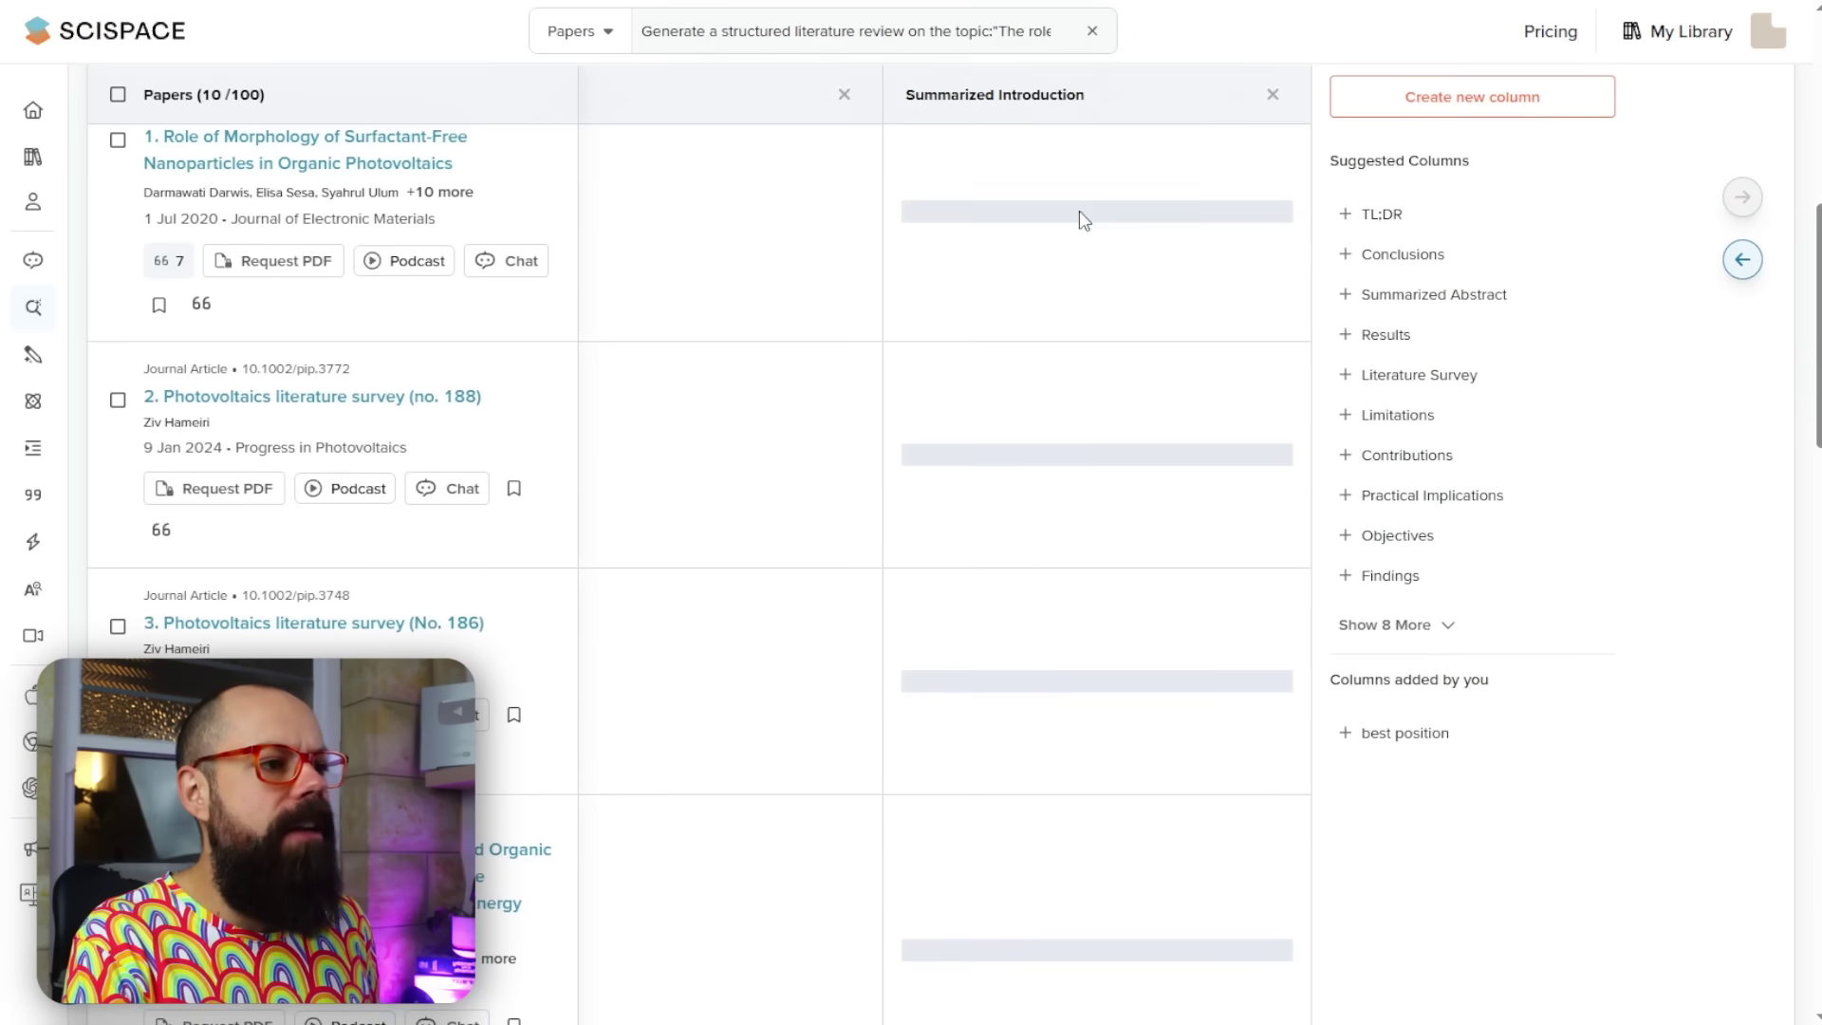
scroll(1091, 247, "down", 10)
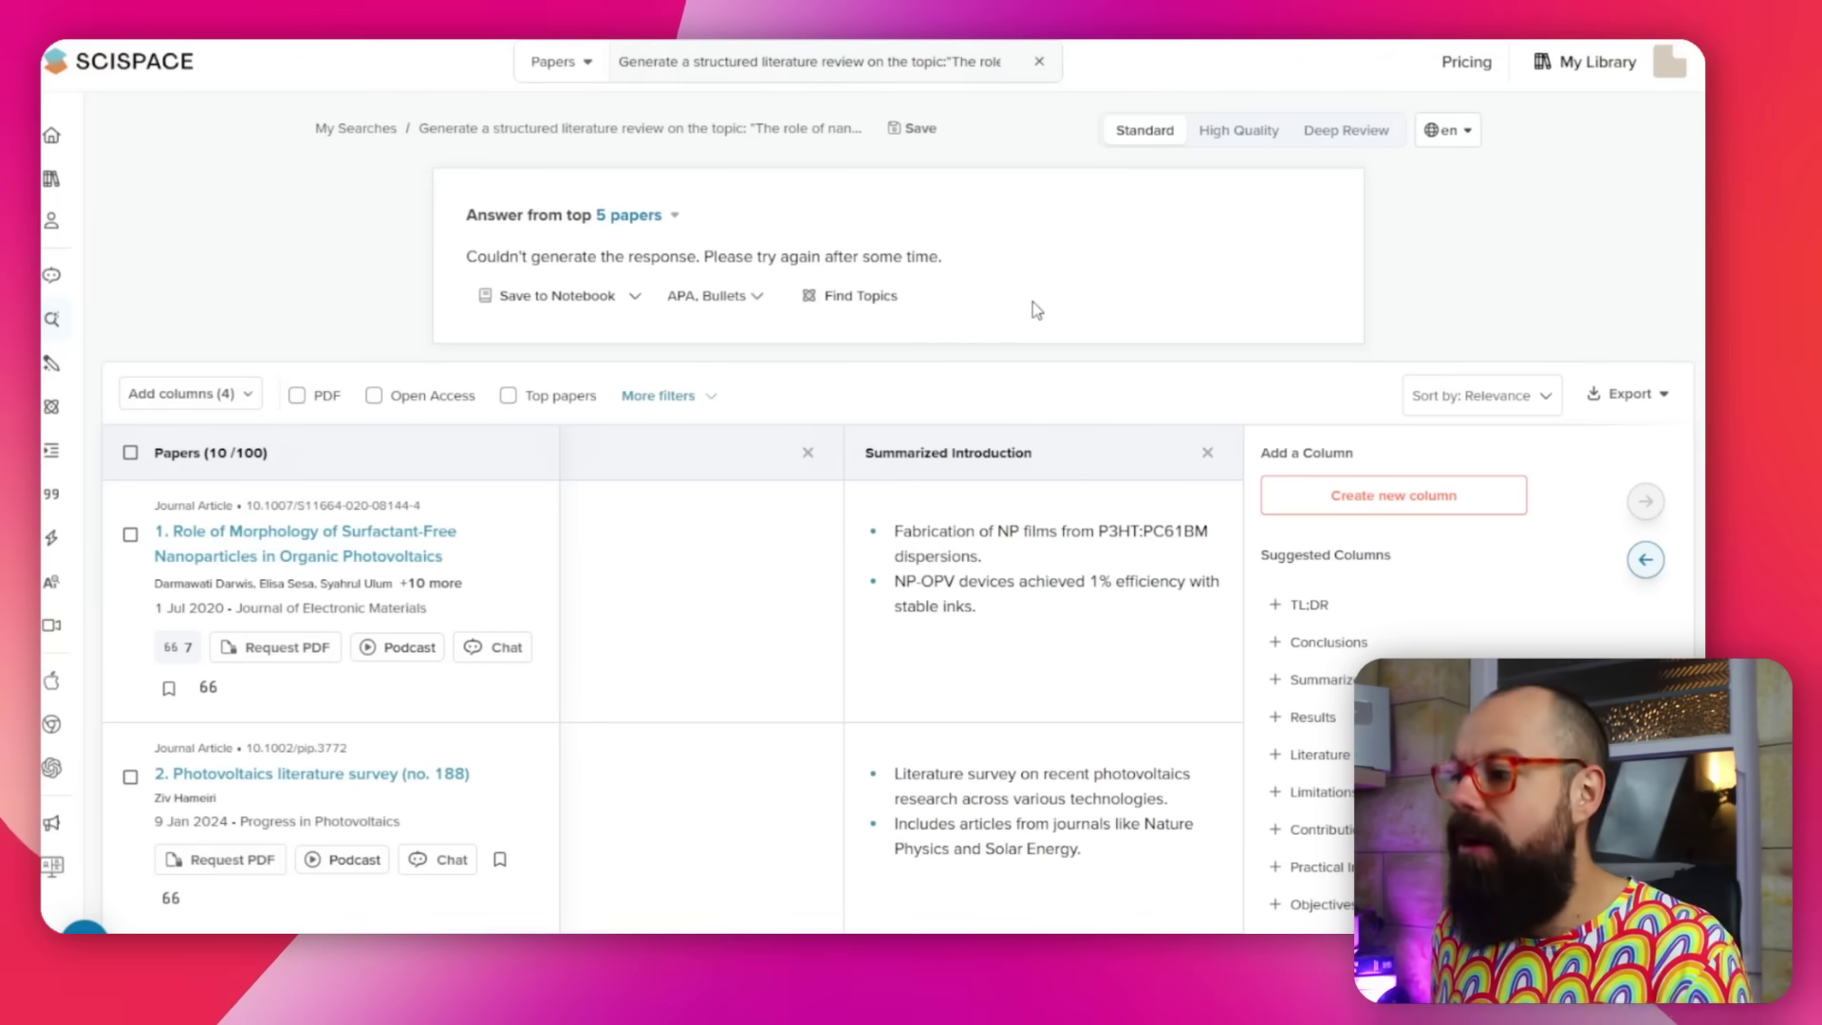
scroll(841, 347, "down", 15)
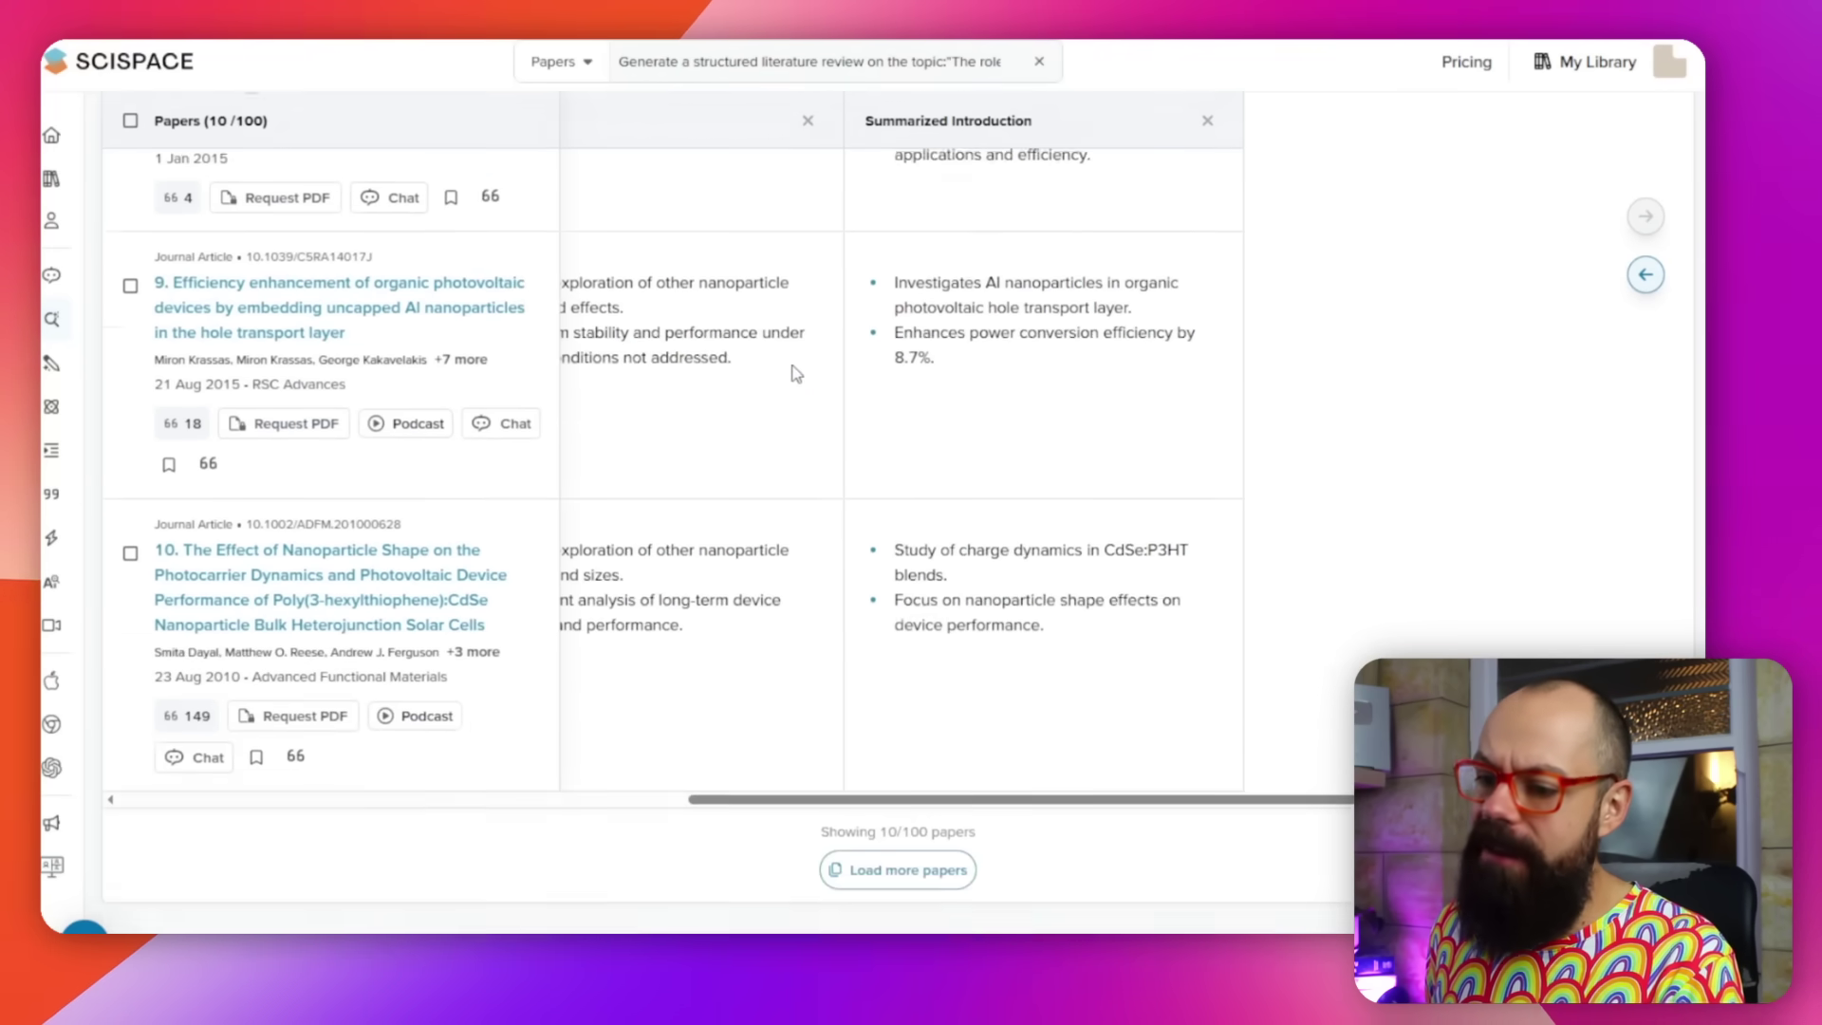
scroll(777, 414, "up", 6)
scroll(778, 408, "up", 10)
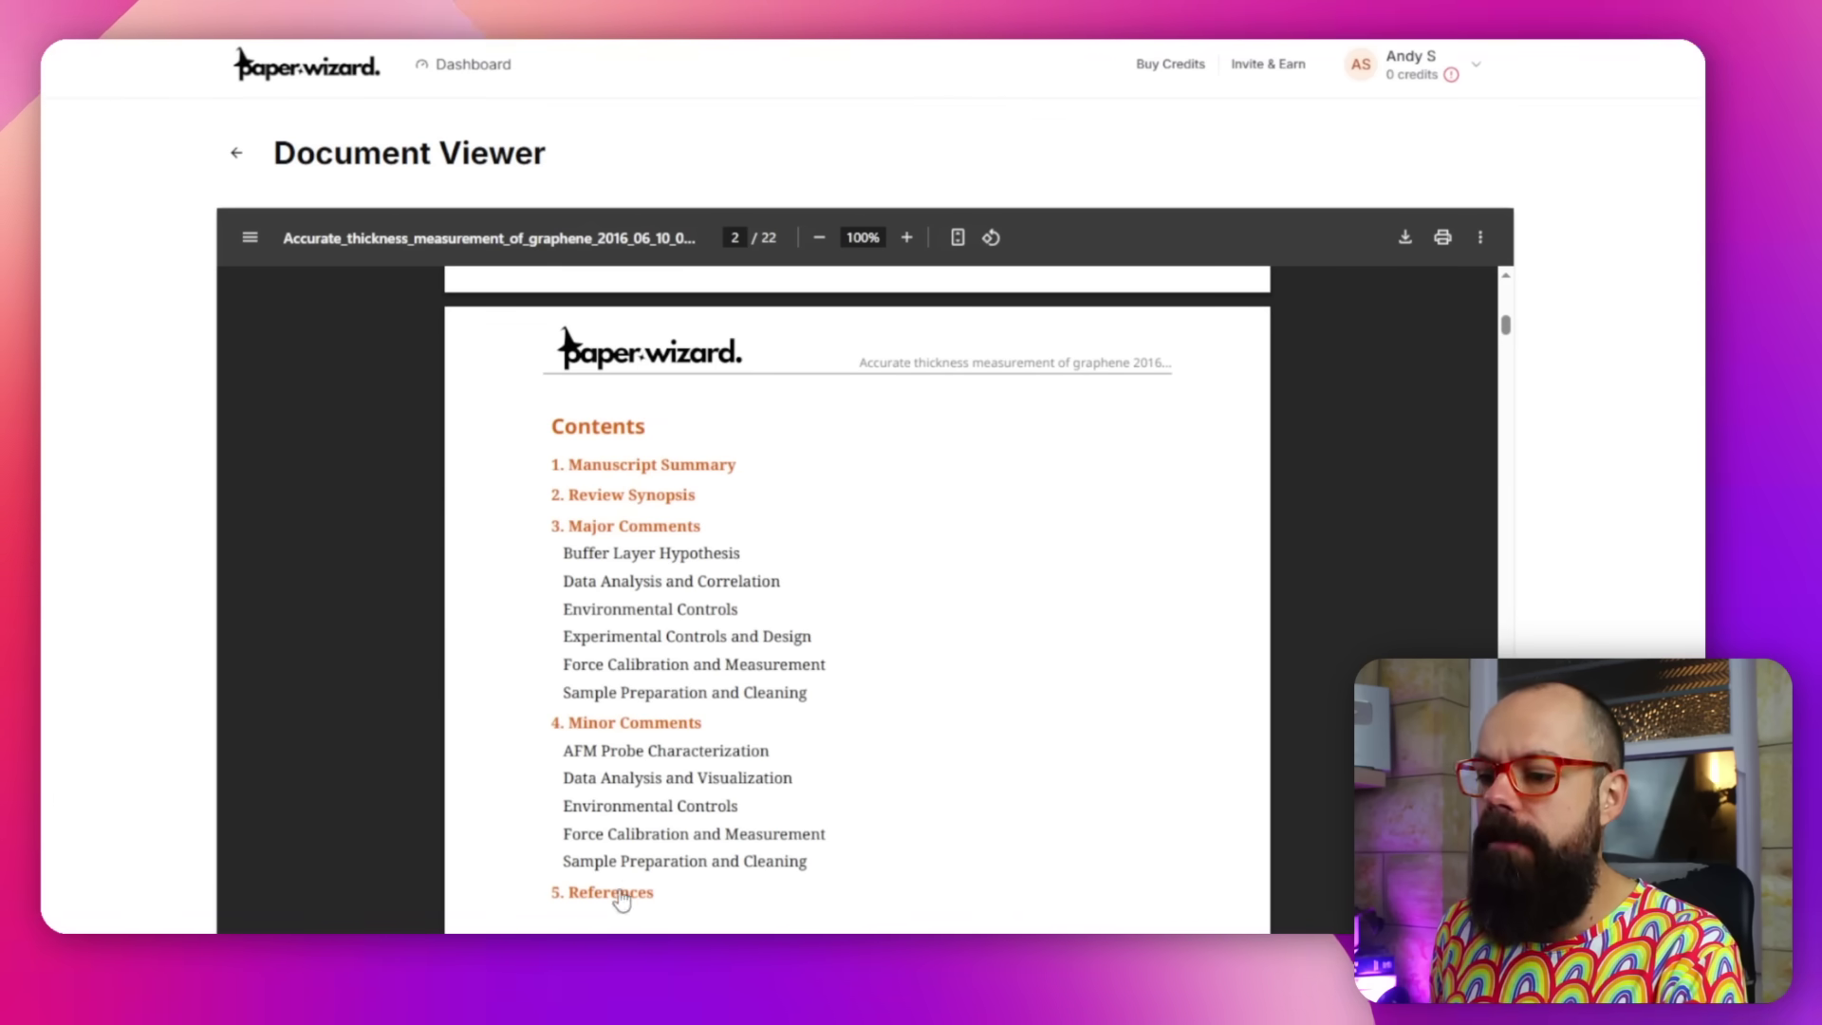
- Scroll the graphene thickness review from the page 3 summary to '3. Major Comments' on page 5
scroll(789, 676, "down", 12)
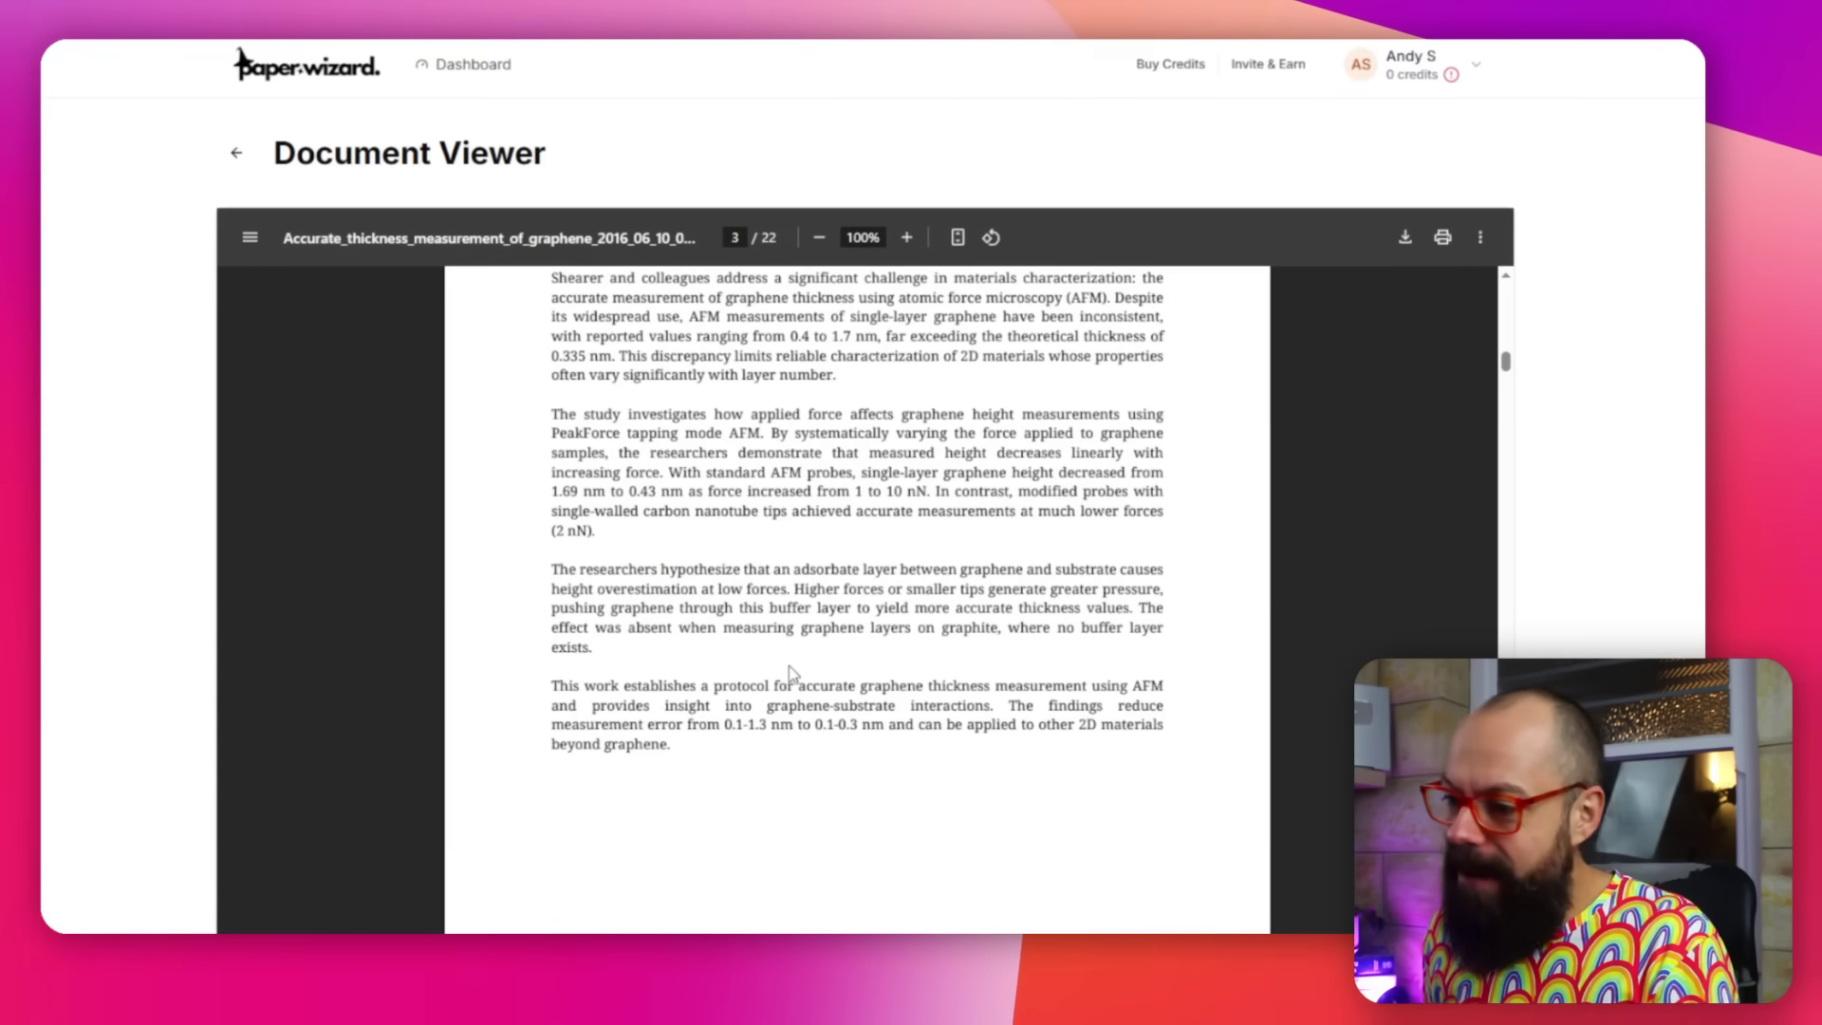
scroll(832, 622, "down", 6)
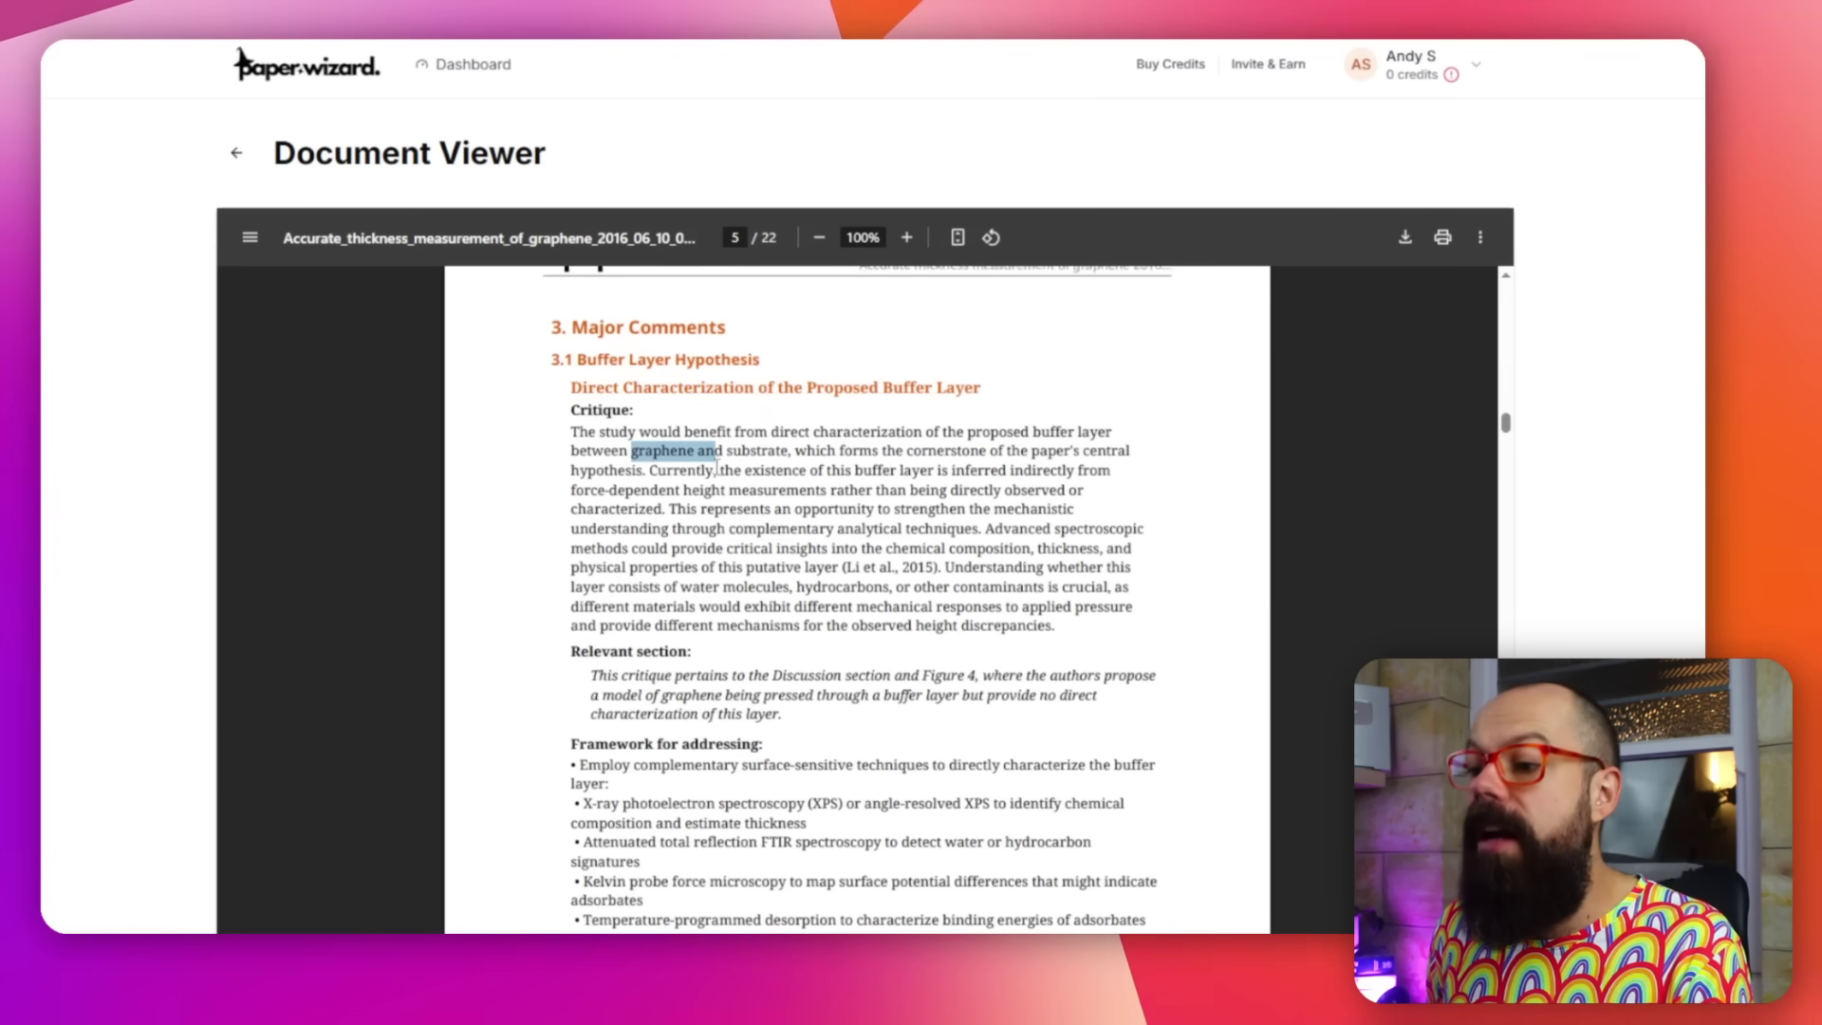
- Read pages 5–14 covering the buffer layer, statistical validation and experimental controls critiques
scroll(714, 470, "down", 1)
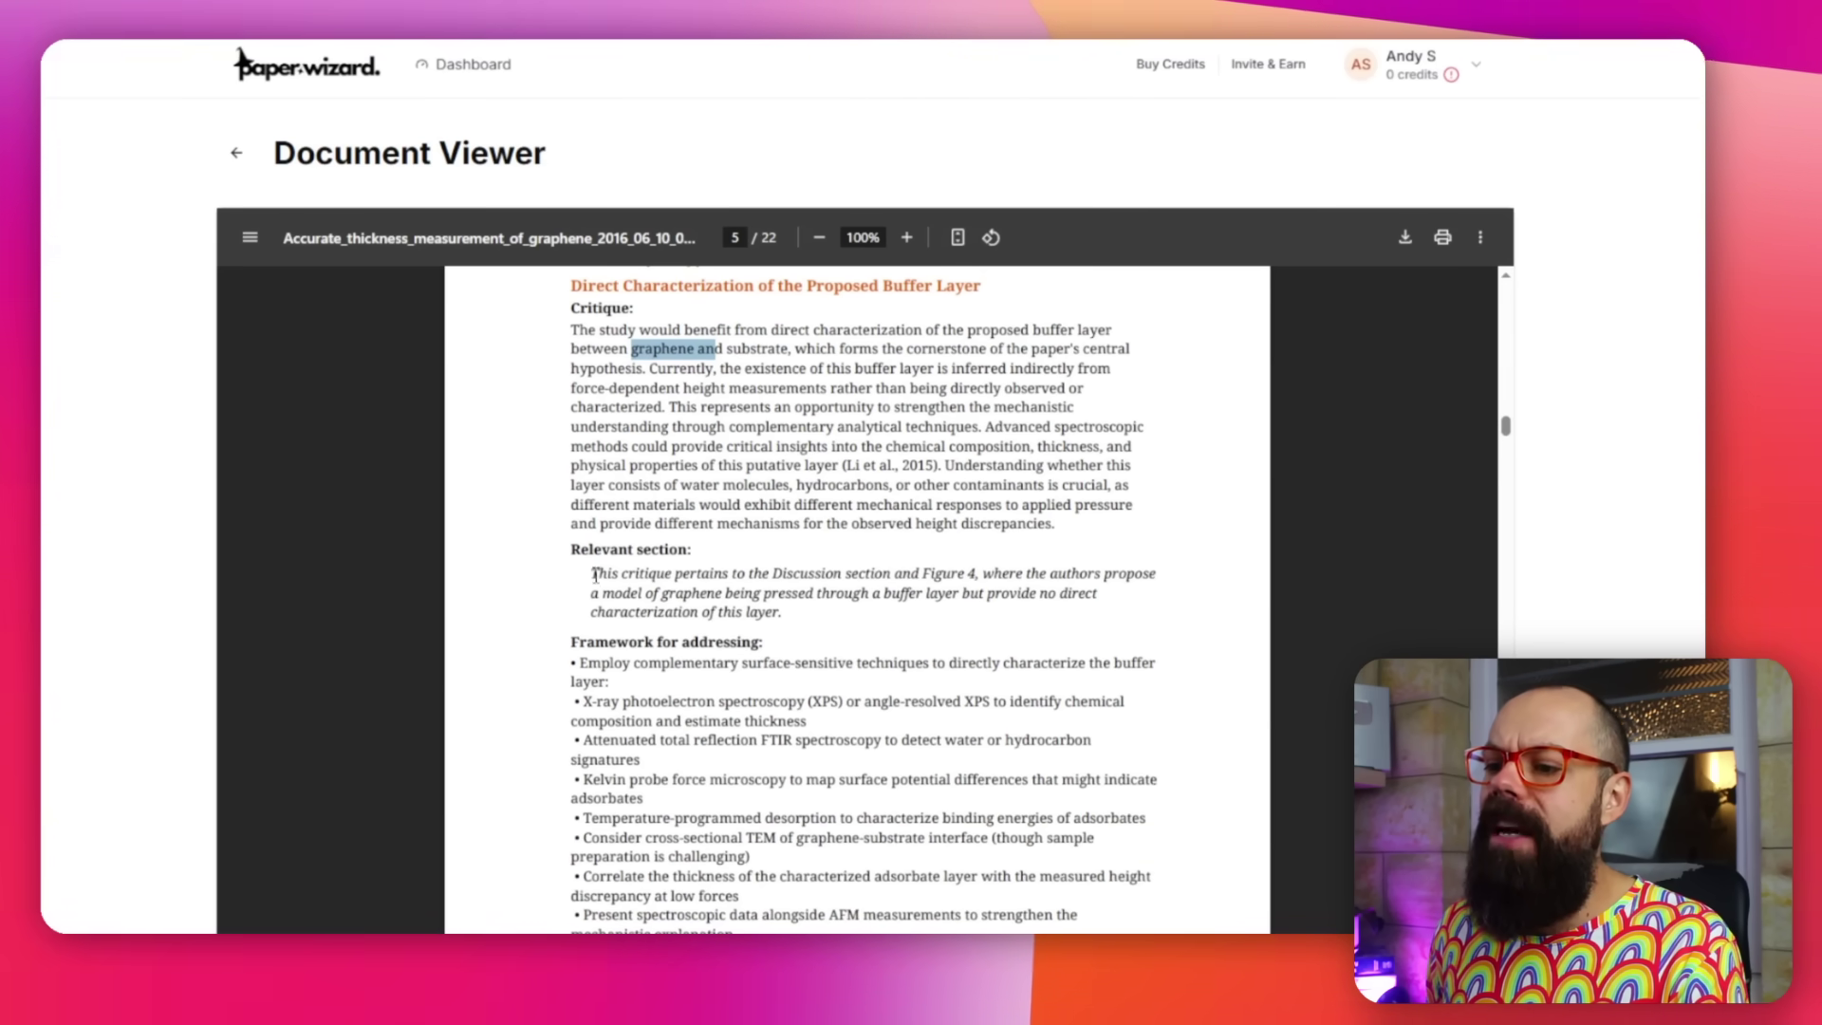
scroll(731, 584, "down", 2)
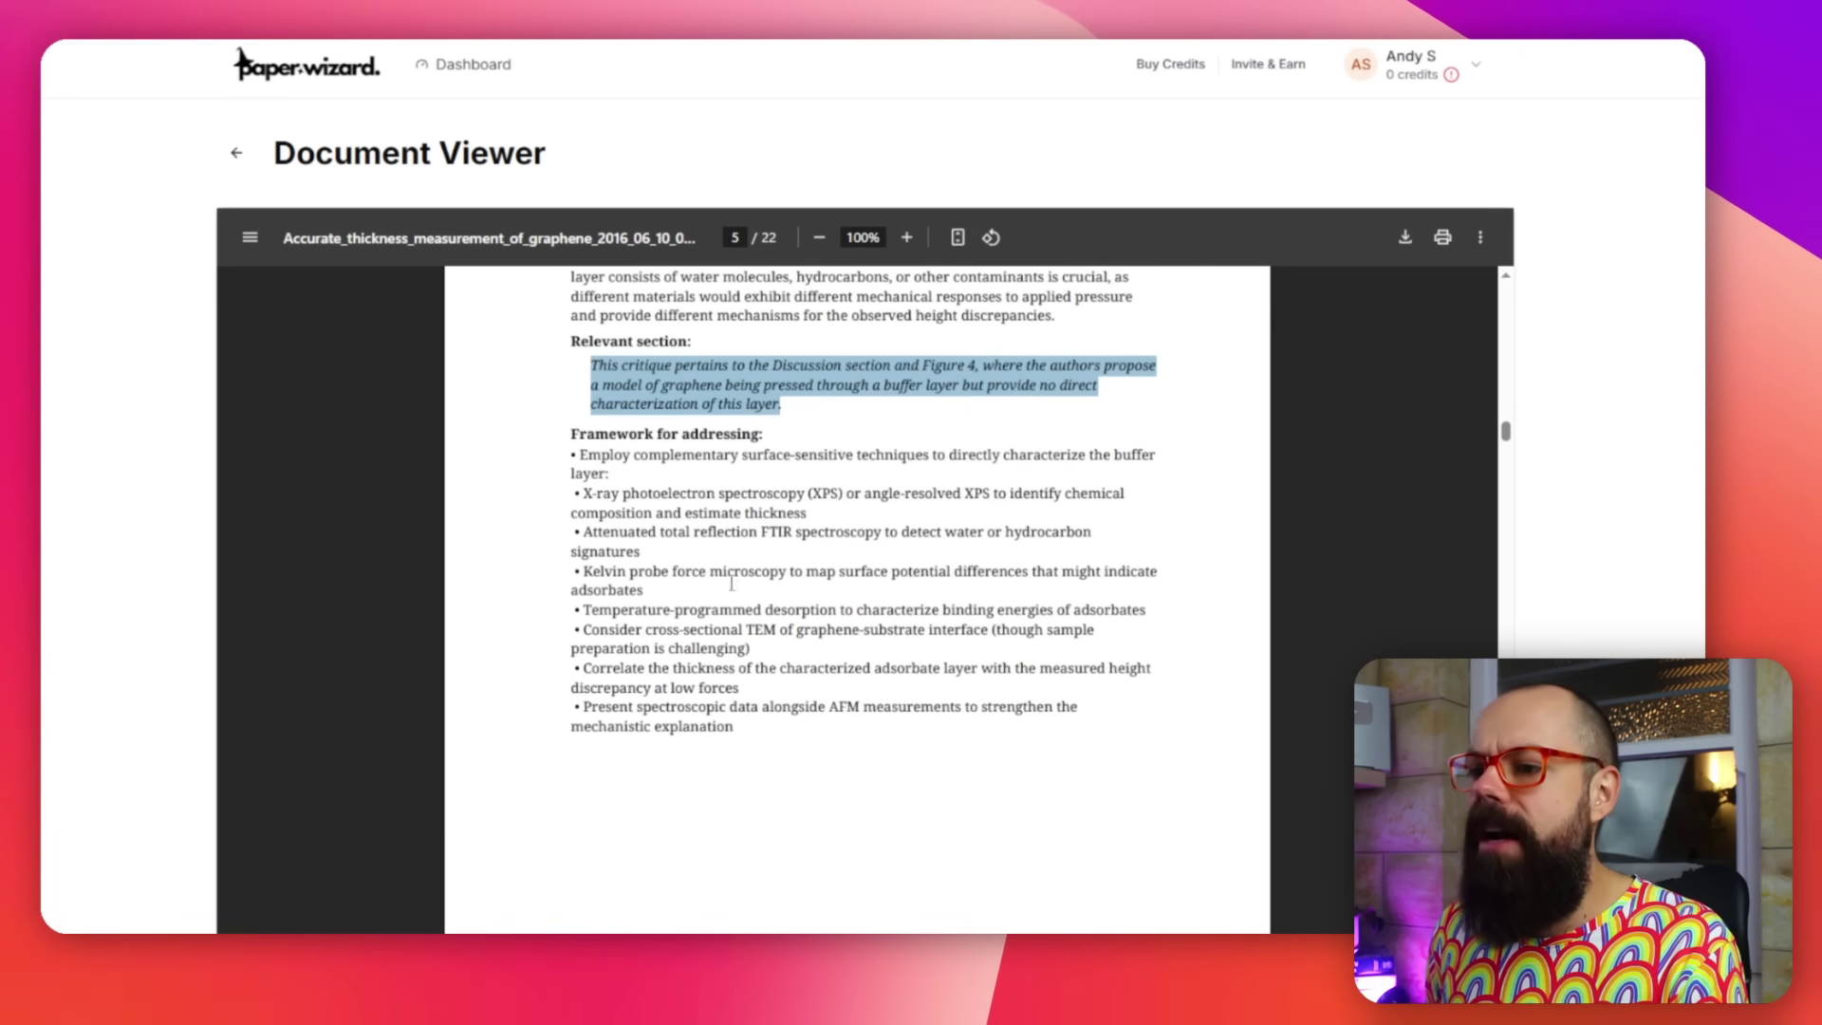
scroll(635, 440, "up", 3)
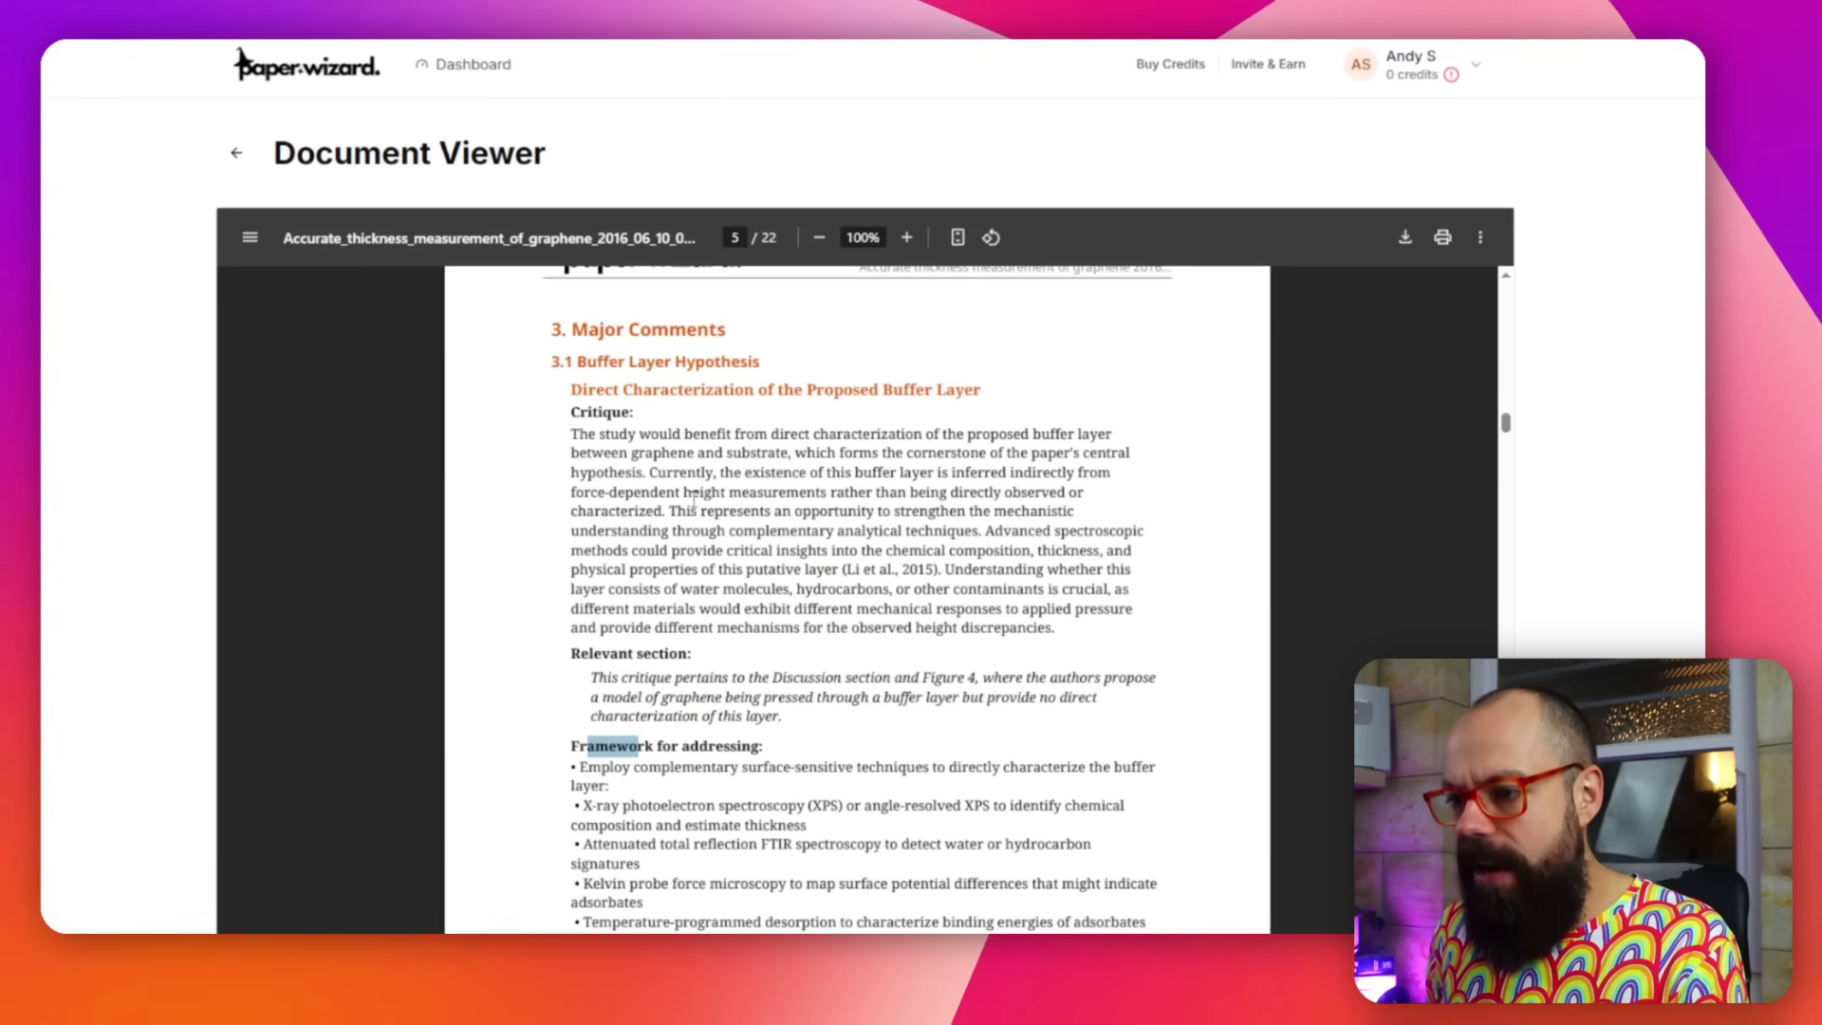
scroll(642, 494, "down", 12)
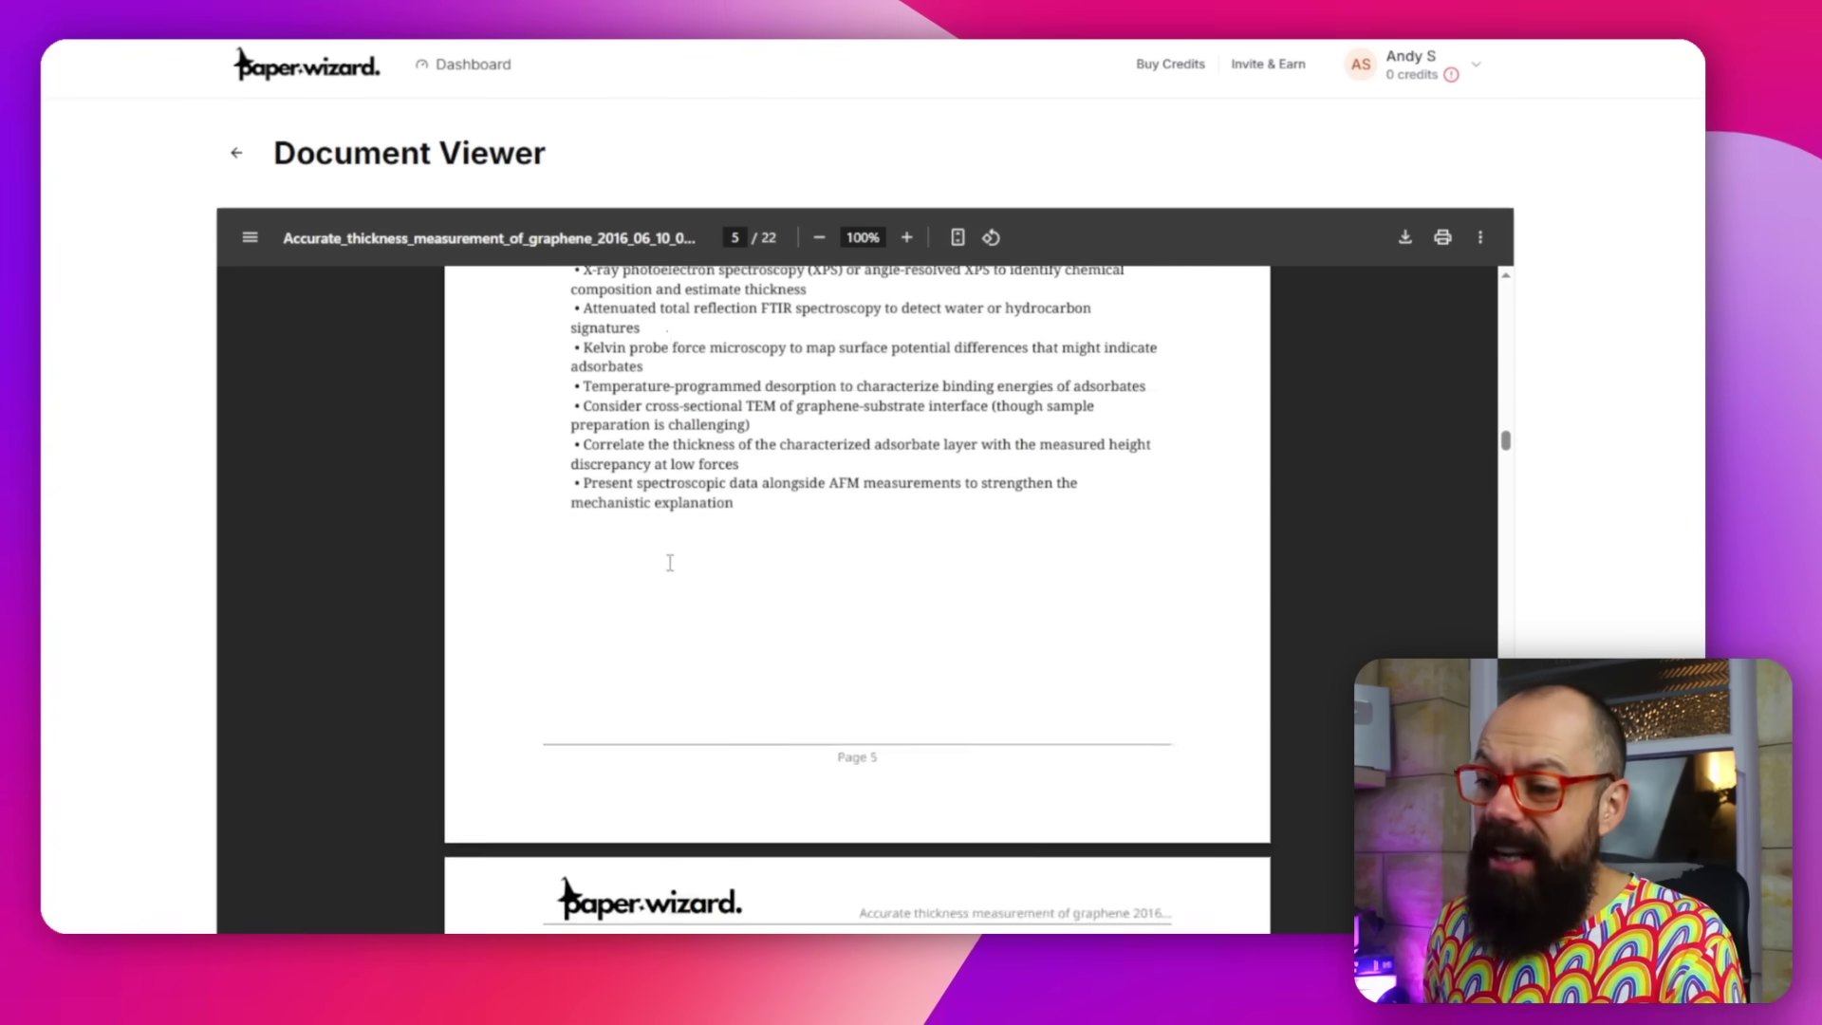
scroll(669, 561, "down", 1)
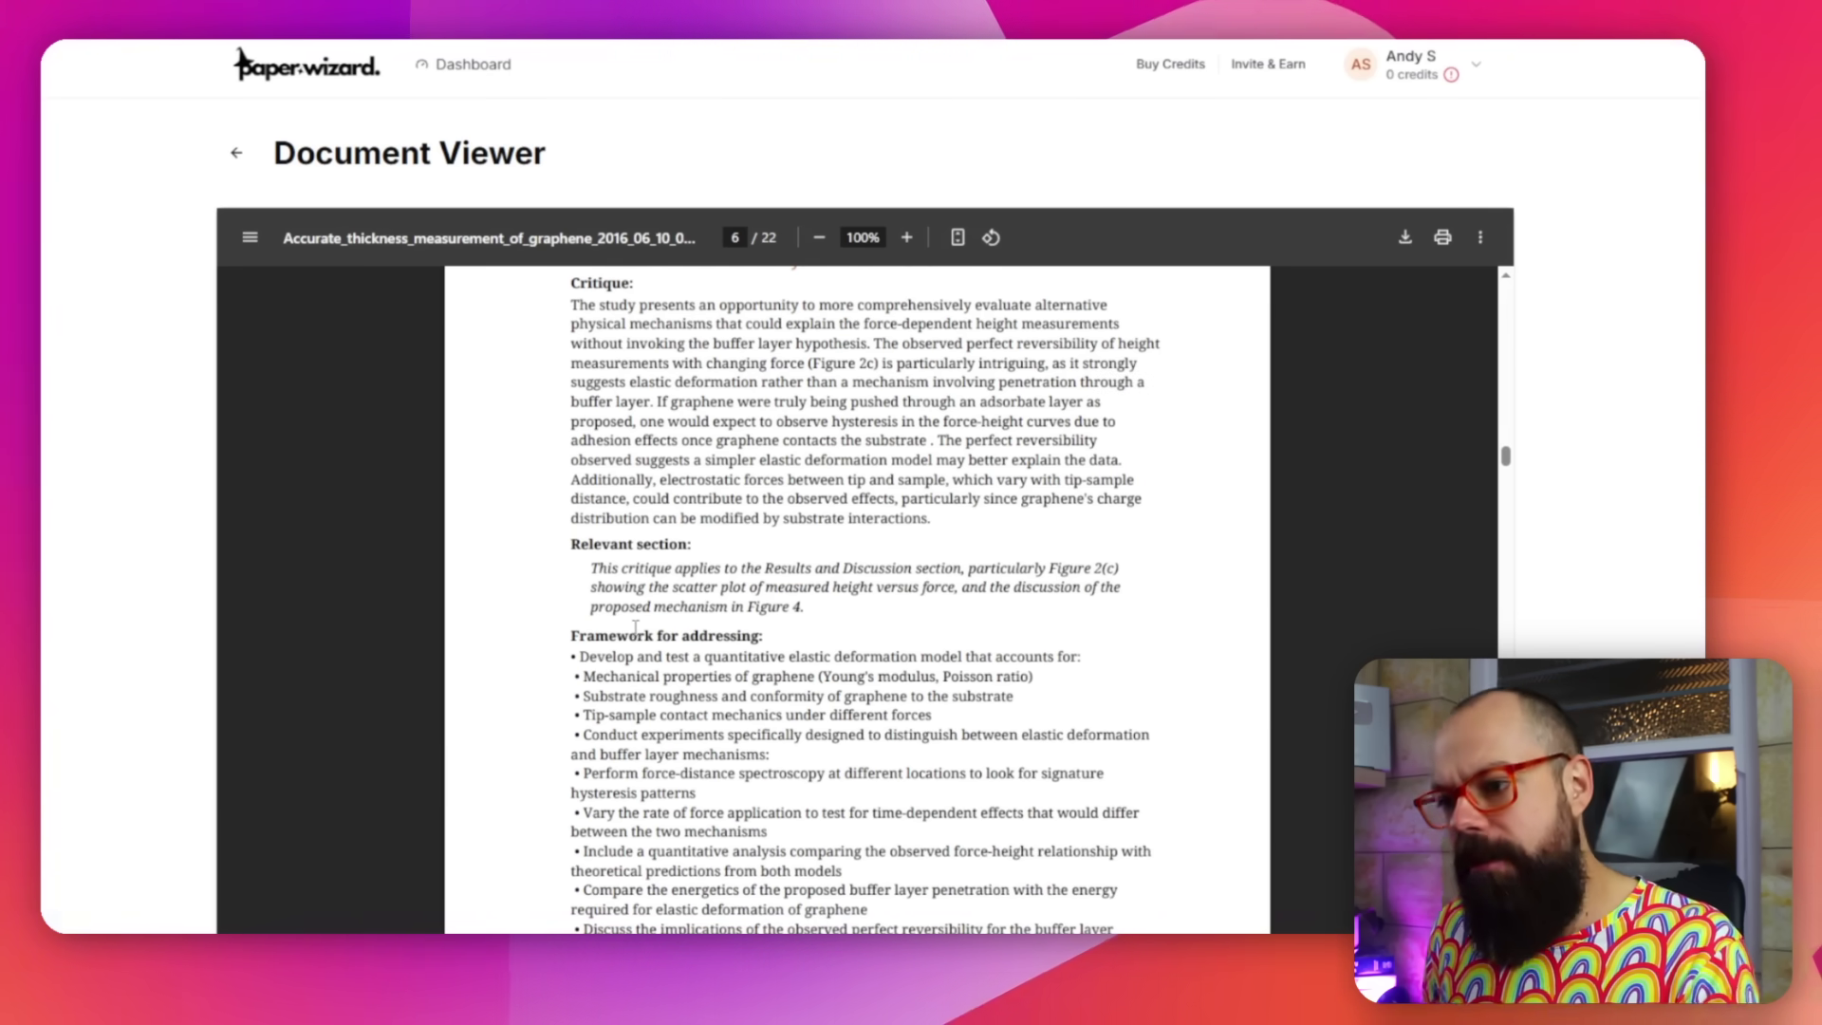
scroll(669, 569, "down", 4)
scroll(673, 554, "down", 20)
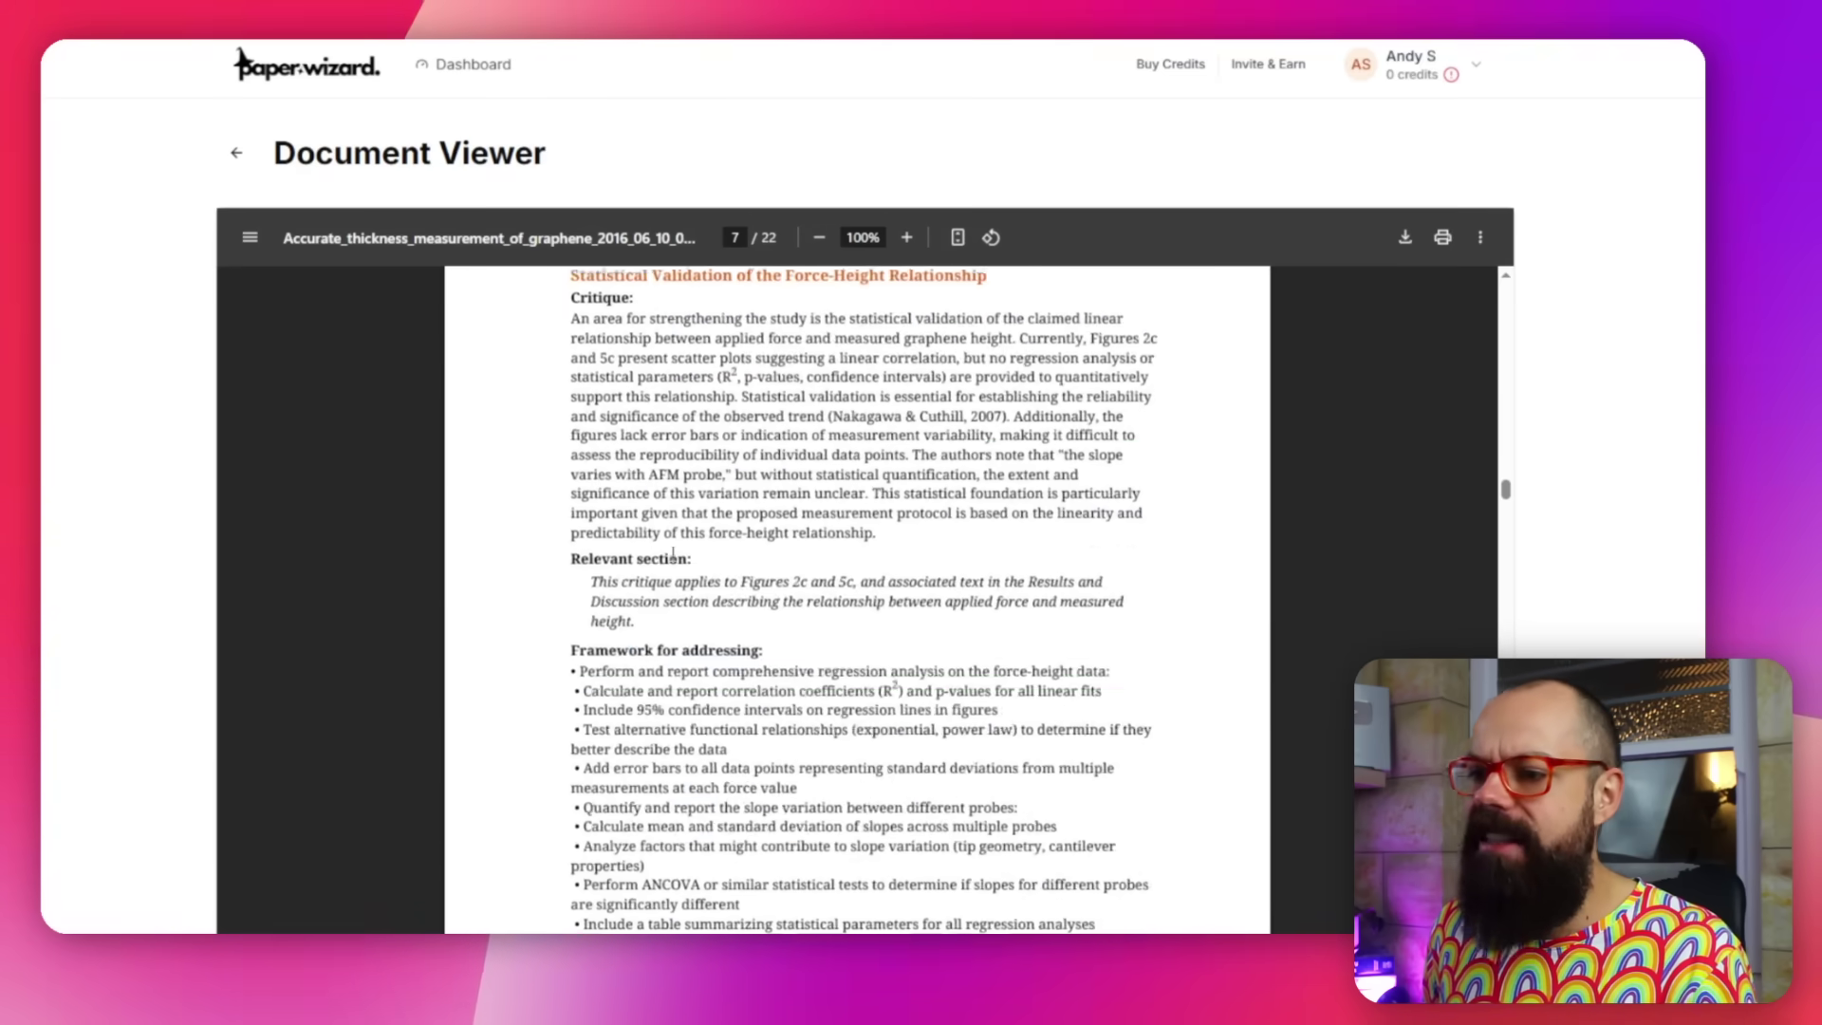
scroll(673, 556, "up", 3)
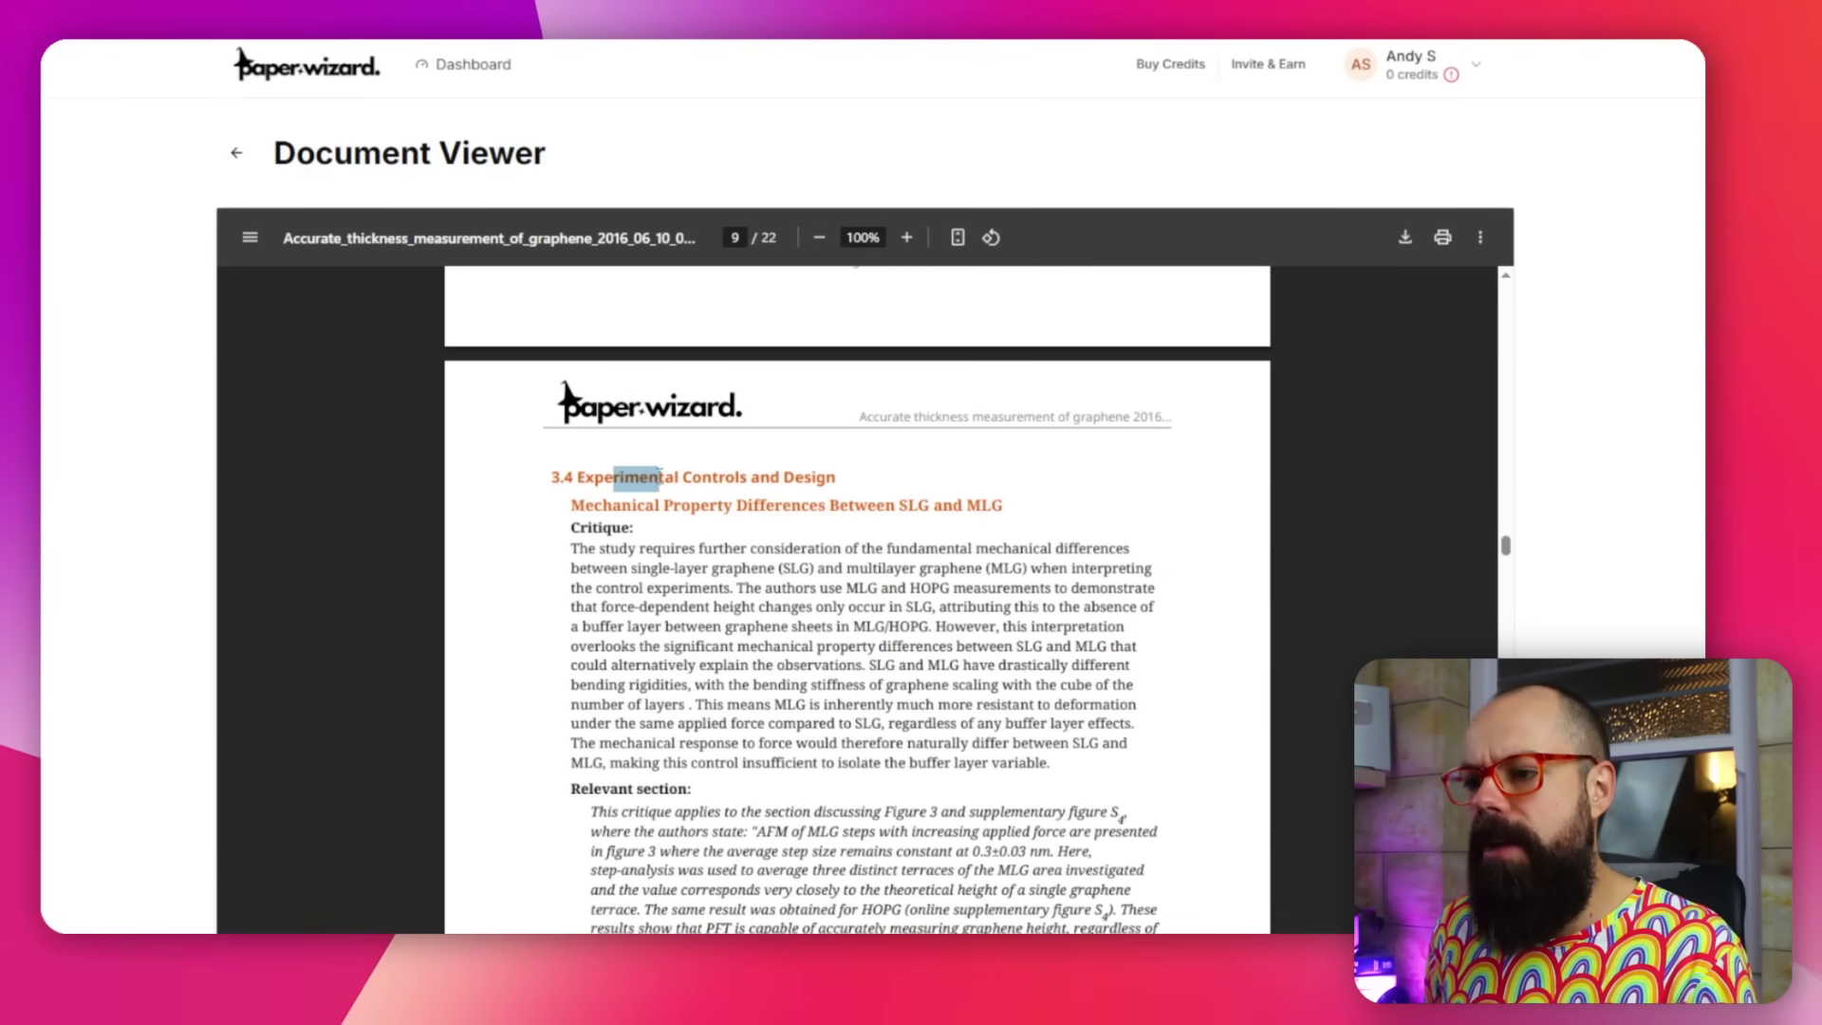
scroll(616, 534, "down", 20)
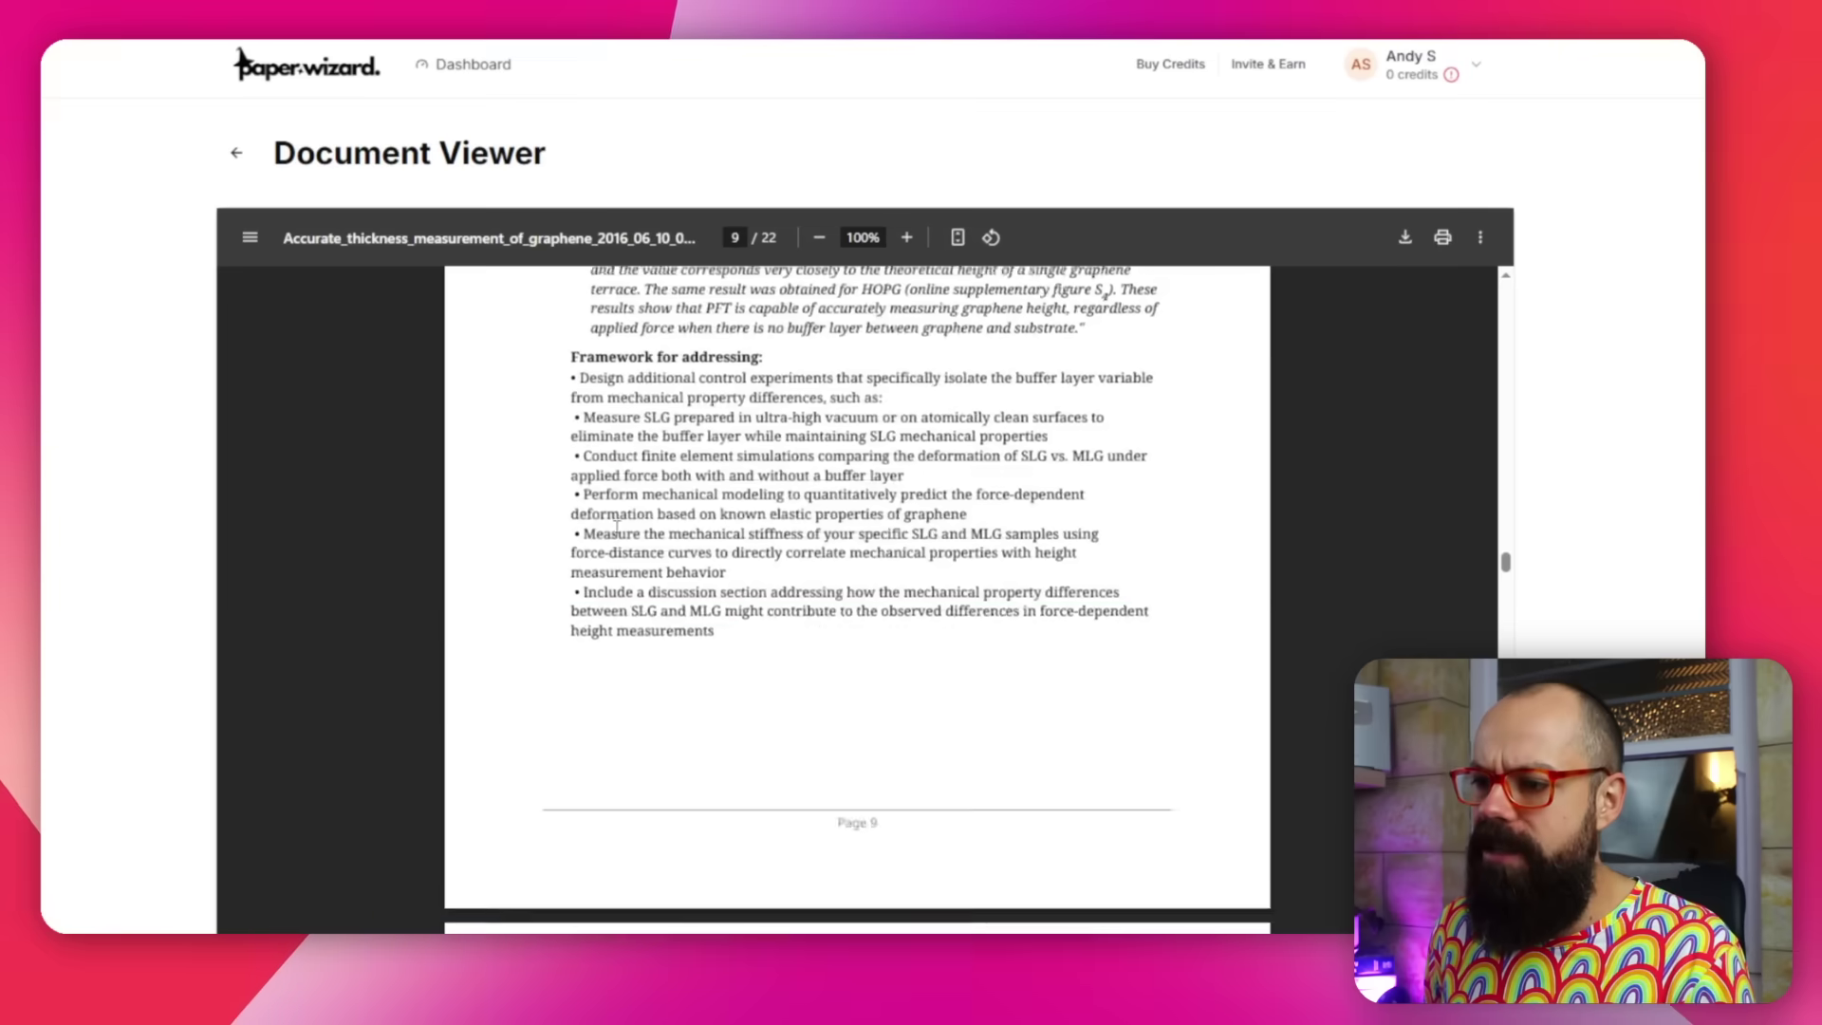
scroll(622, 527, "down", 20)
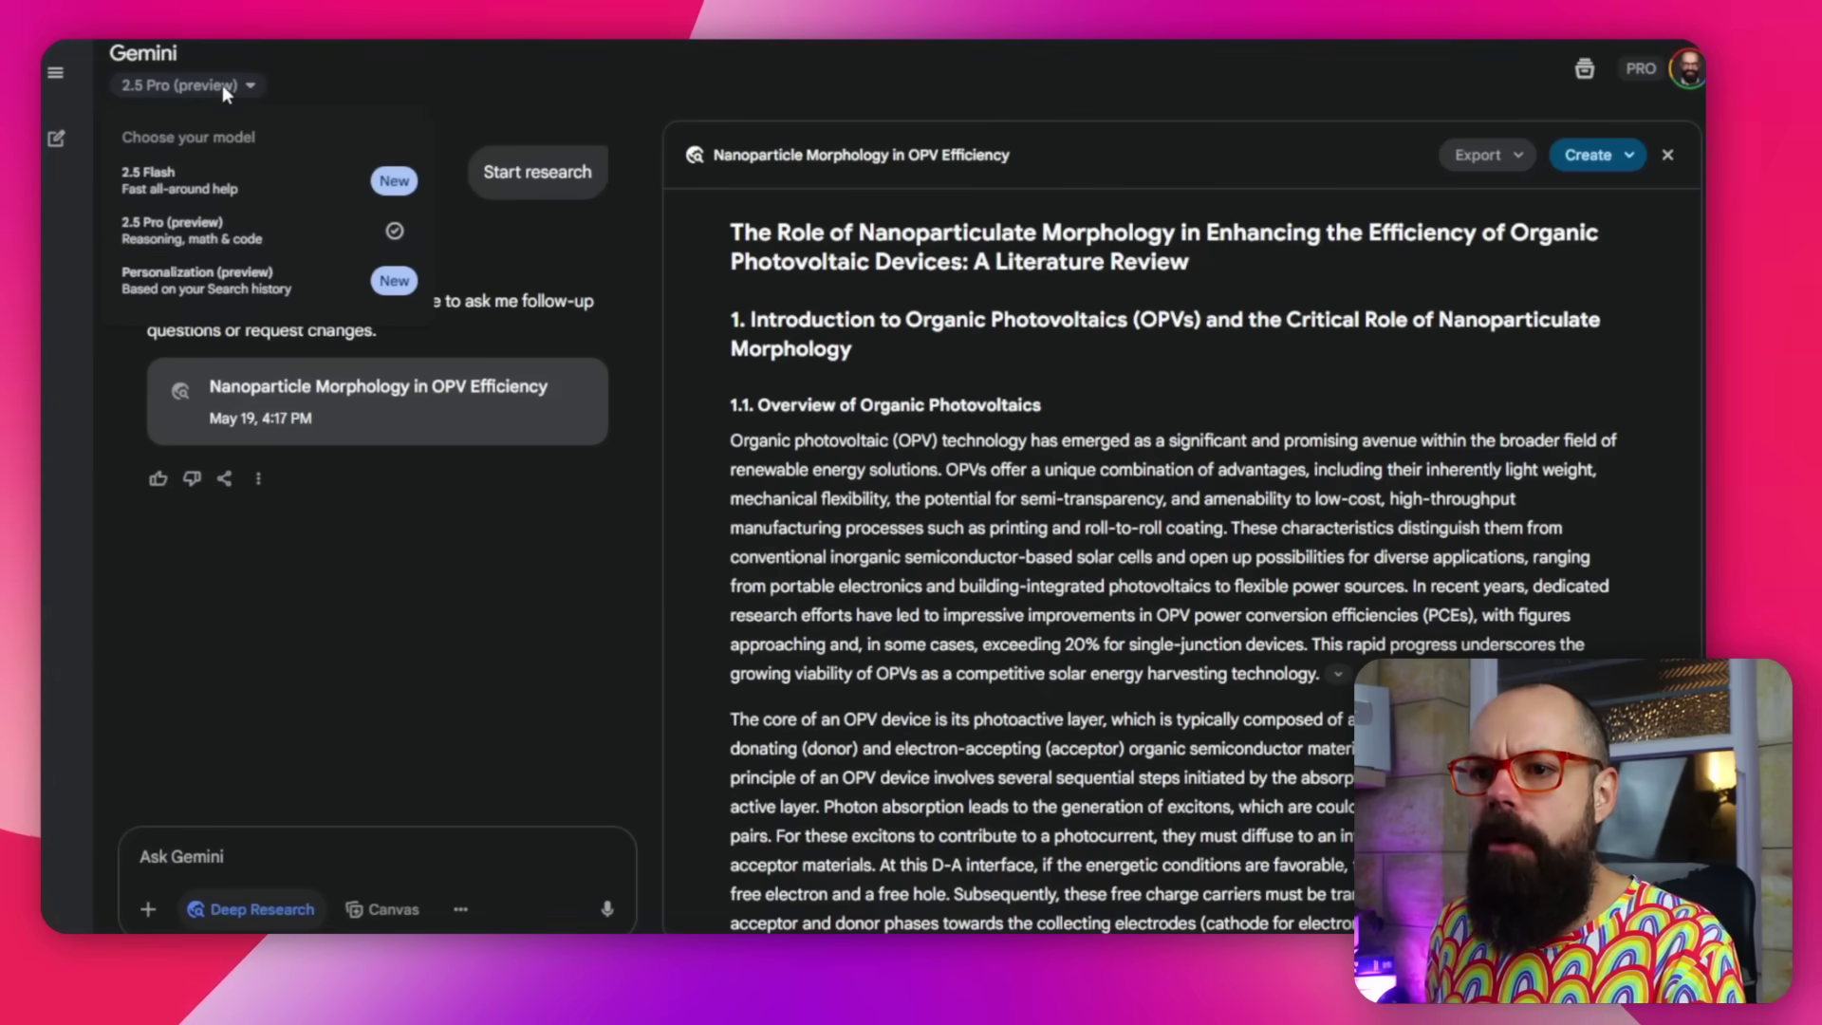
- Switch the Gemini model to 2.5 Pro (preview) for the OPV research report
left_click(187, 222)
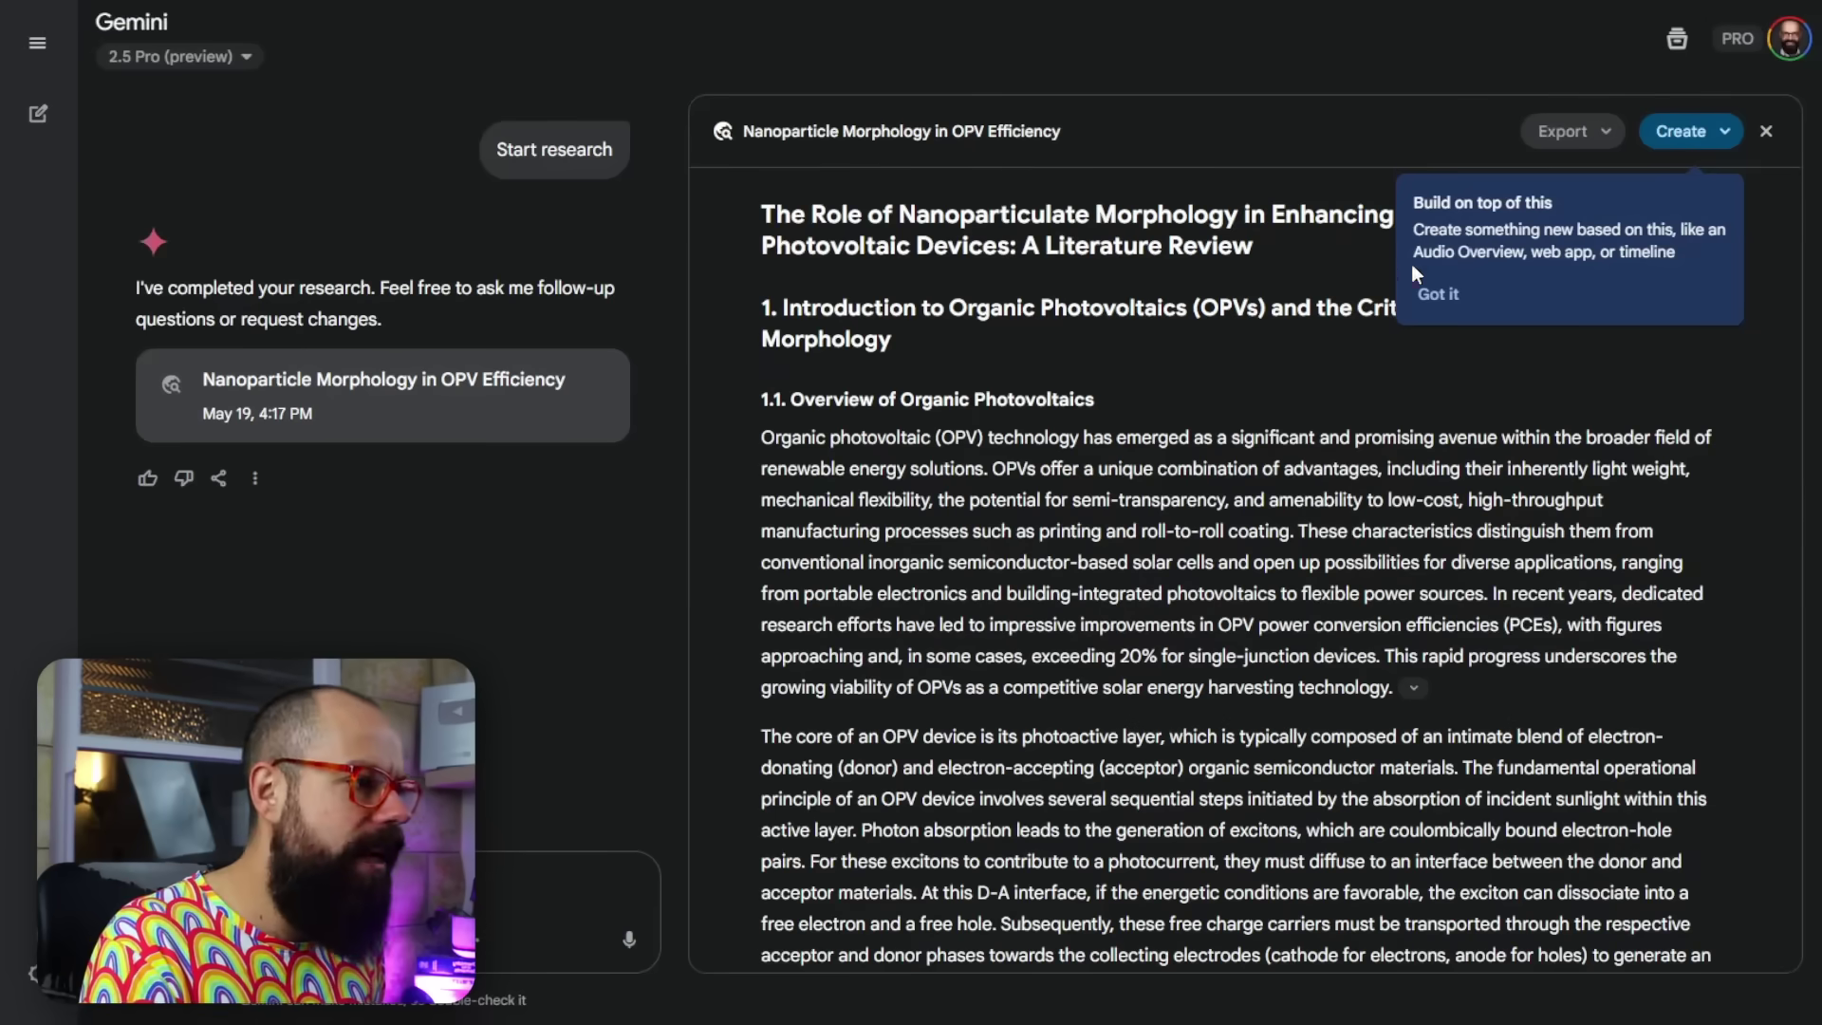
- Dismiss the build-on-this tip and skim the top of the Deep Research report
left_click(1436, 295)
scroll(1092, 489, "down", 10)
scroll(1085, 498, "down", 20)
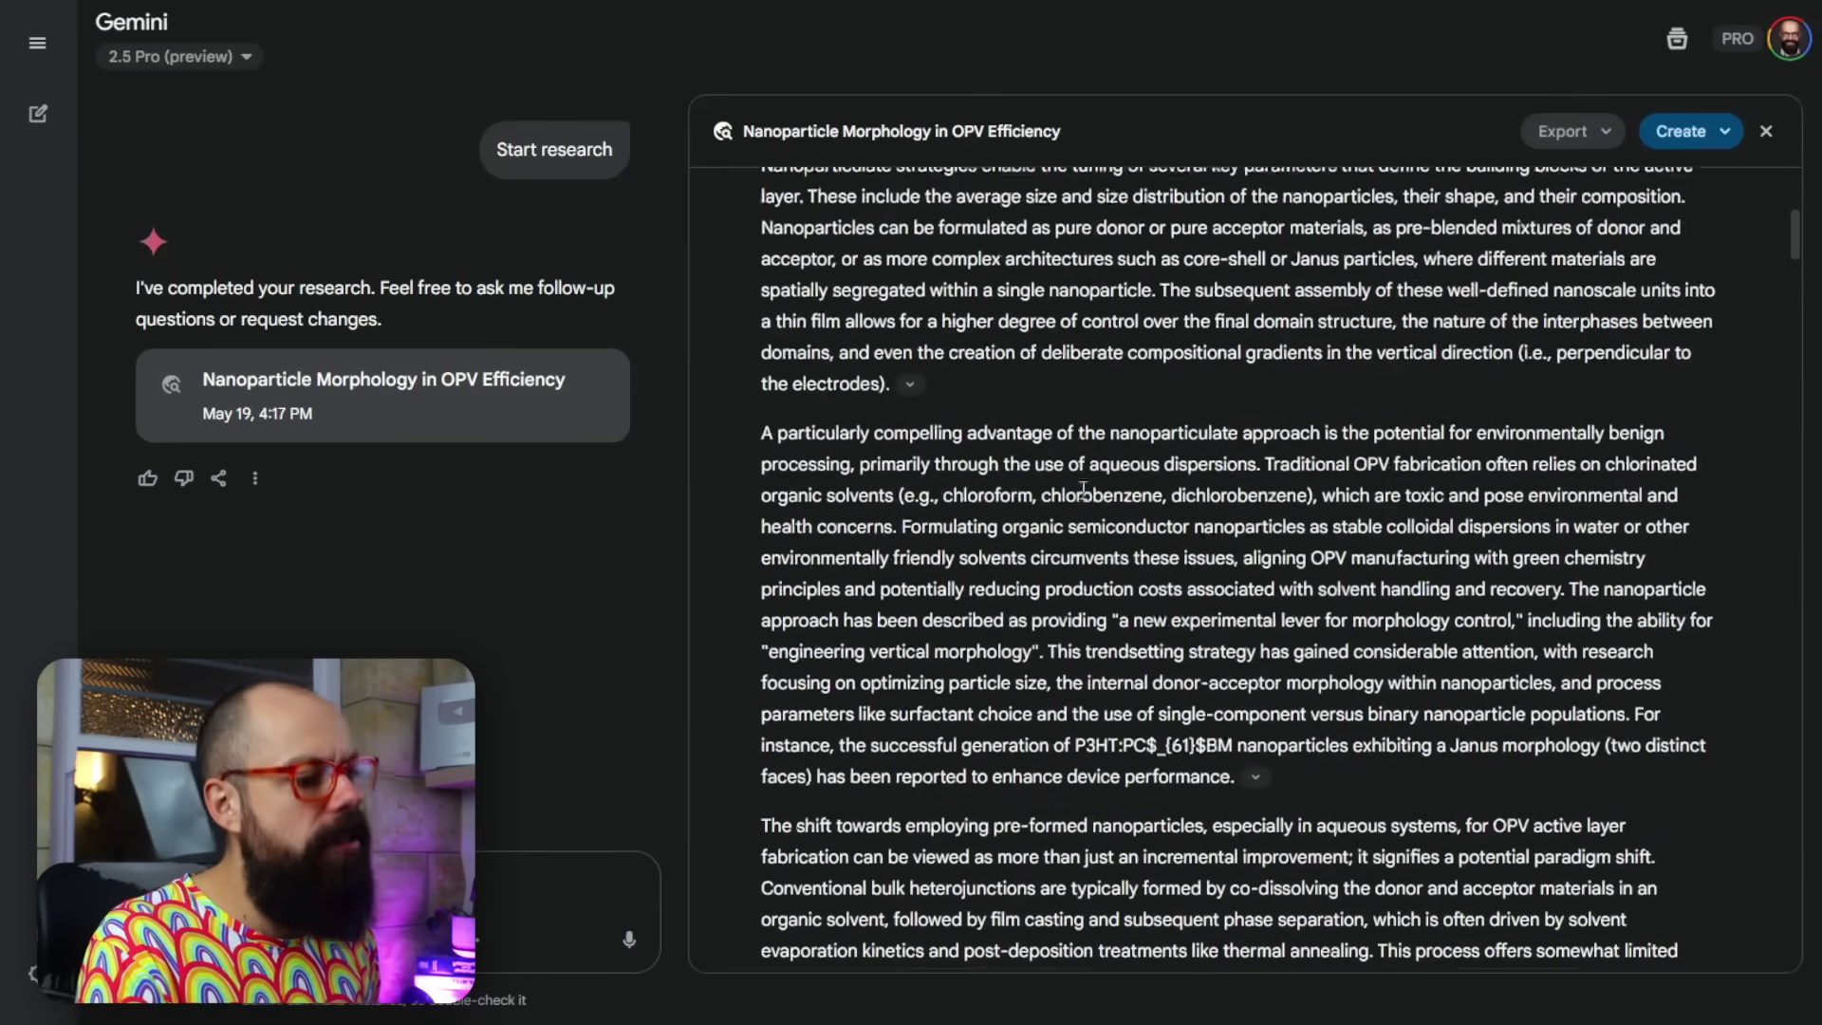
scroll(1077, 510, "down", 10)
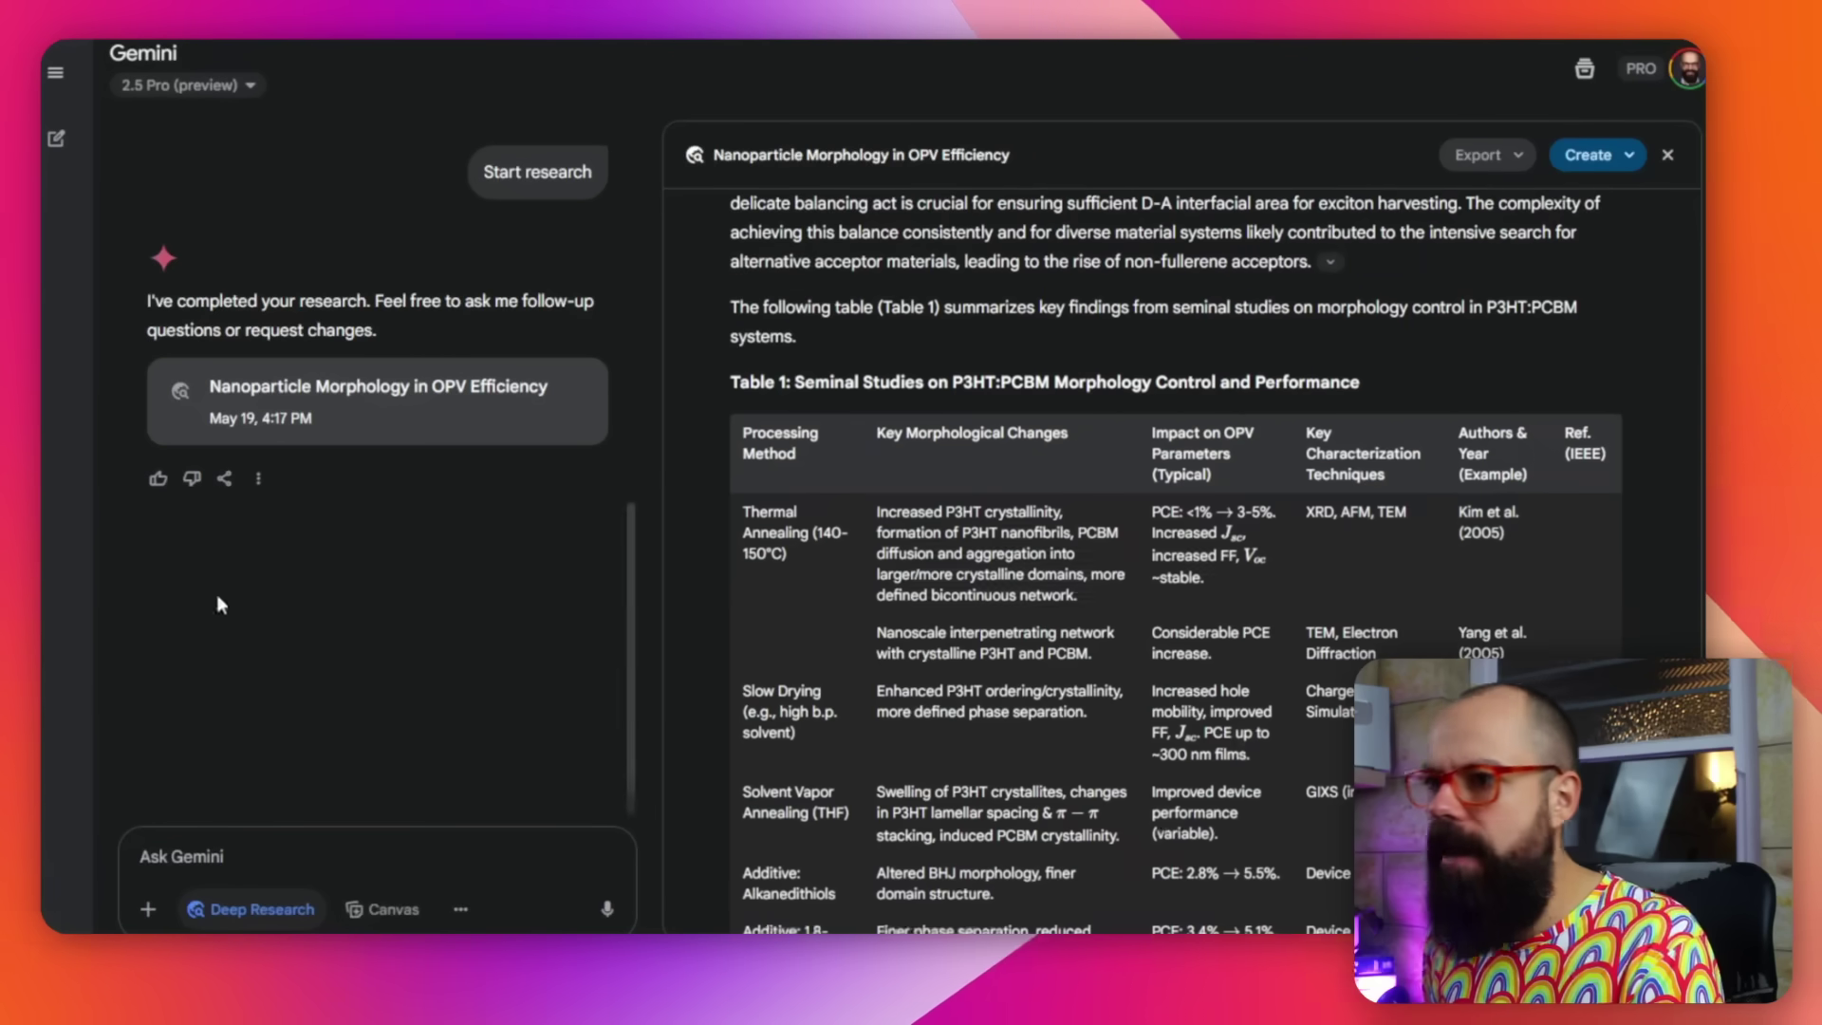
scroll(470, 729, "up", 8)
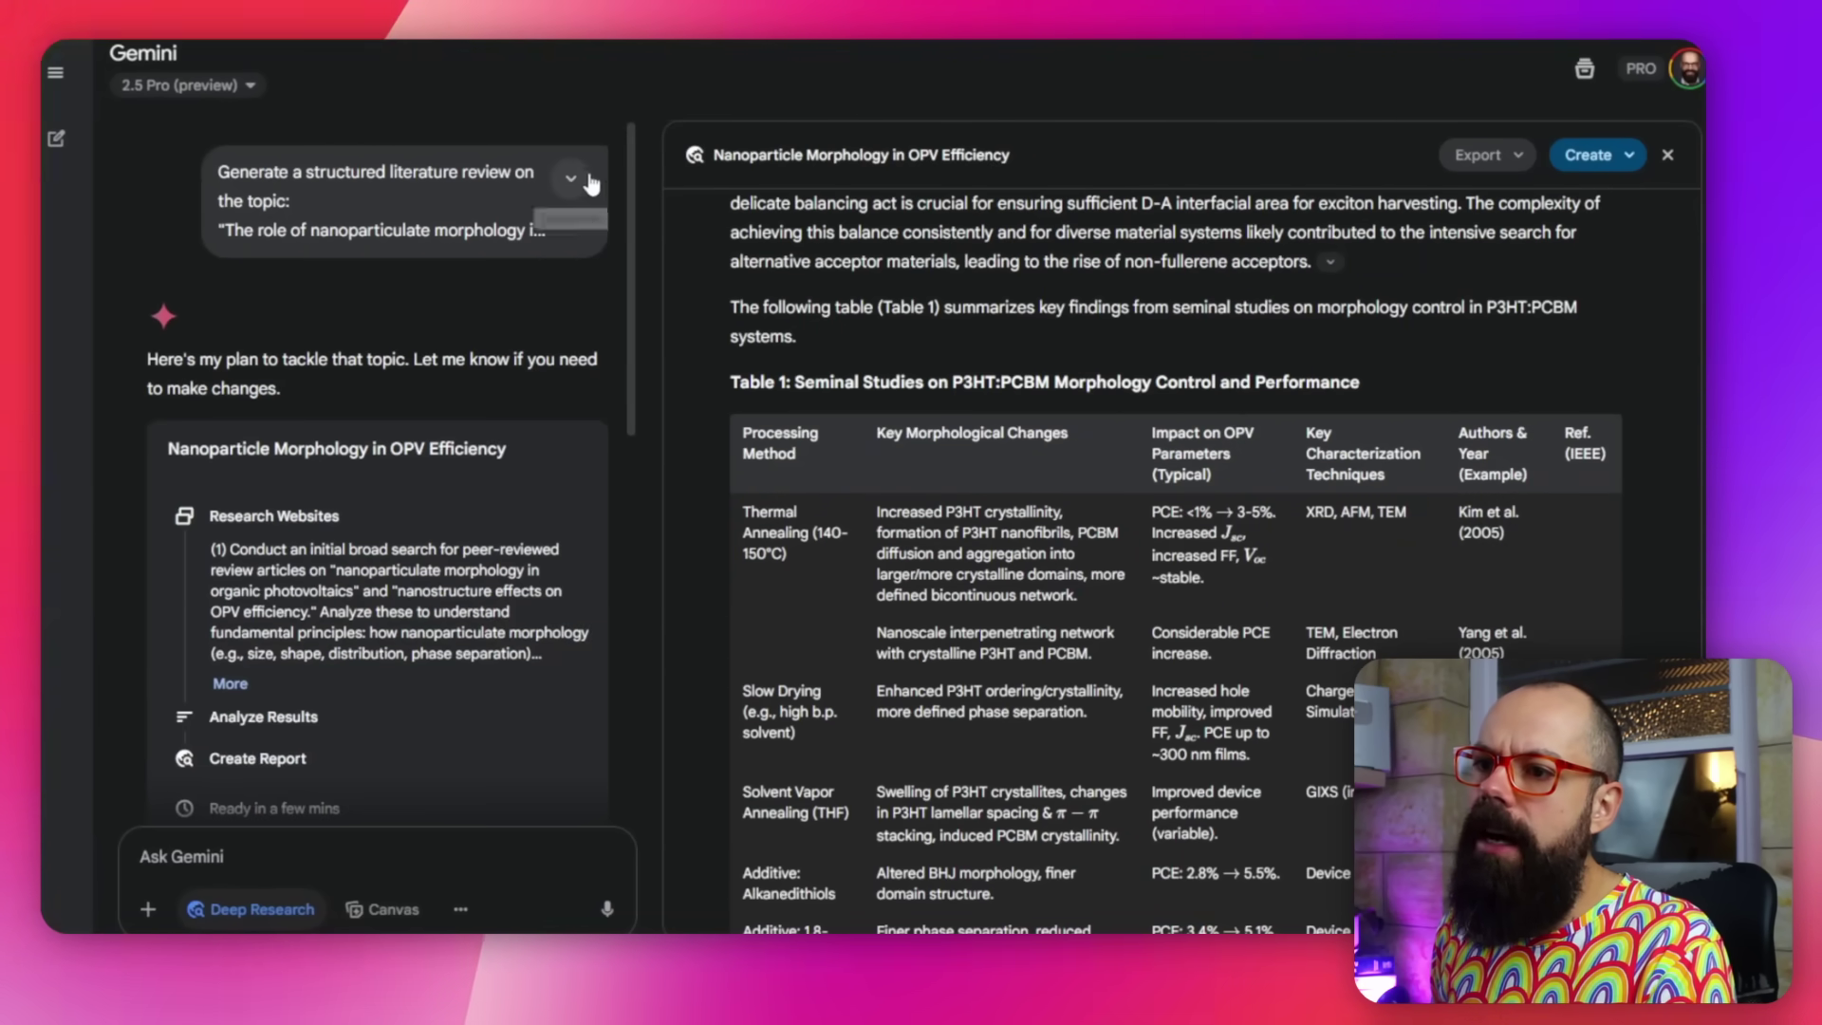
- Expand the original prompt to read it in full, then continue through the report
left_click(572, 178)
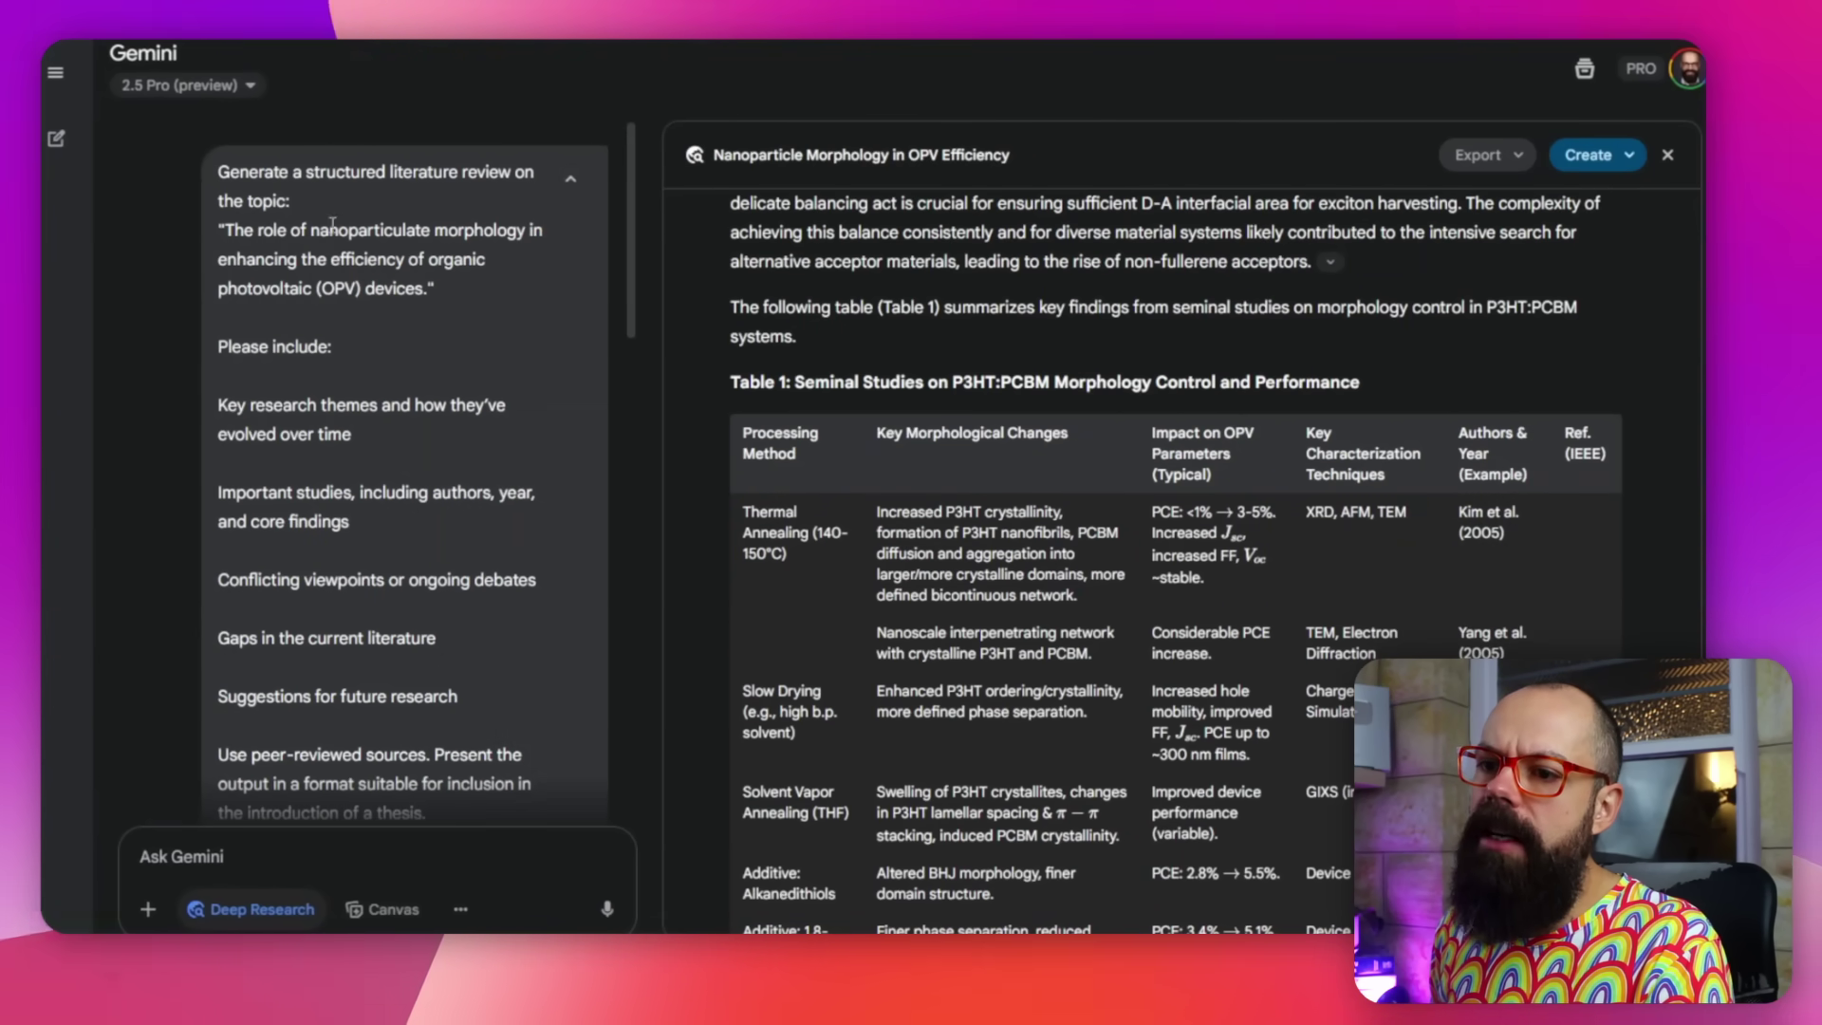
scroll(392, 359, "down", 3)
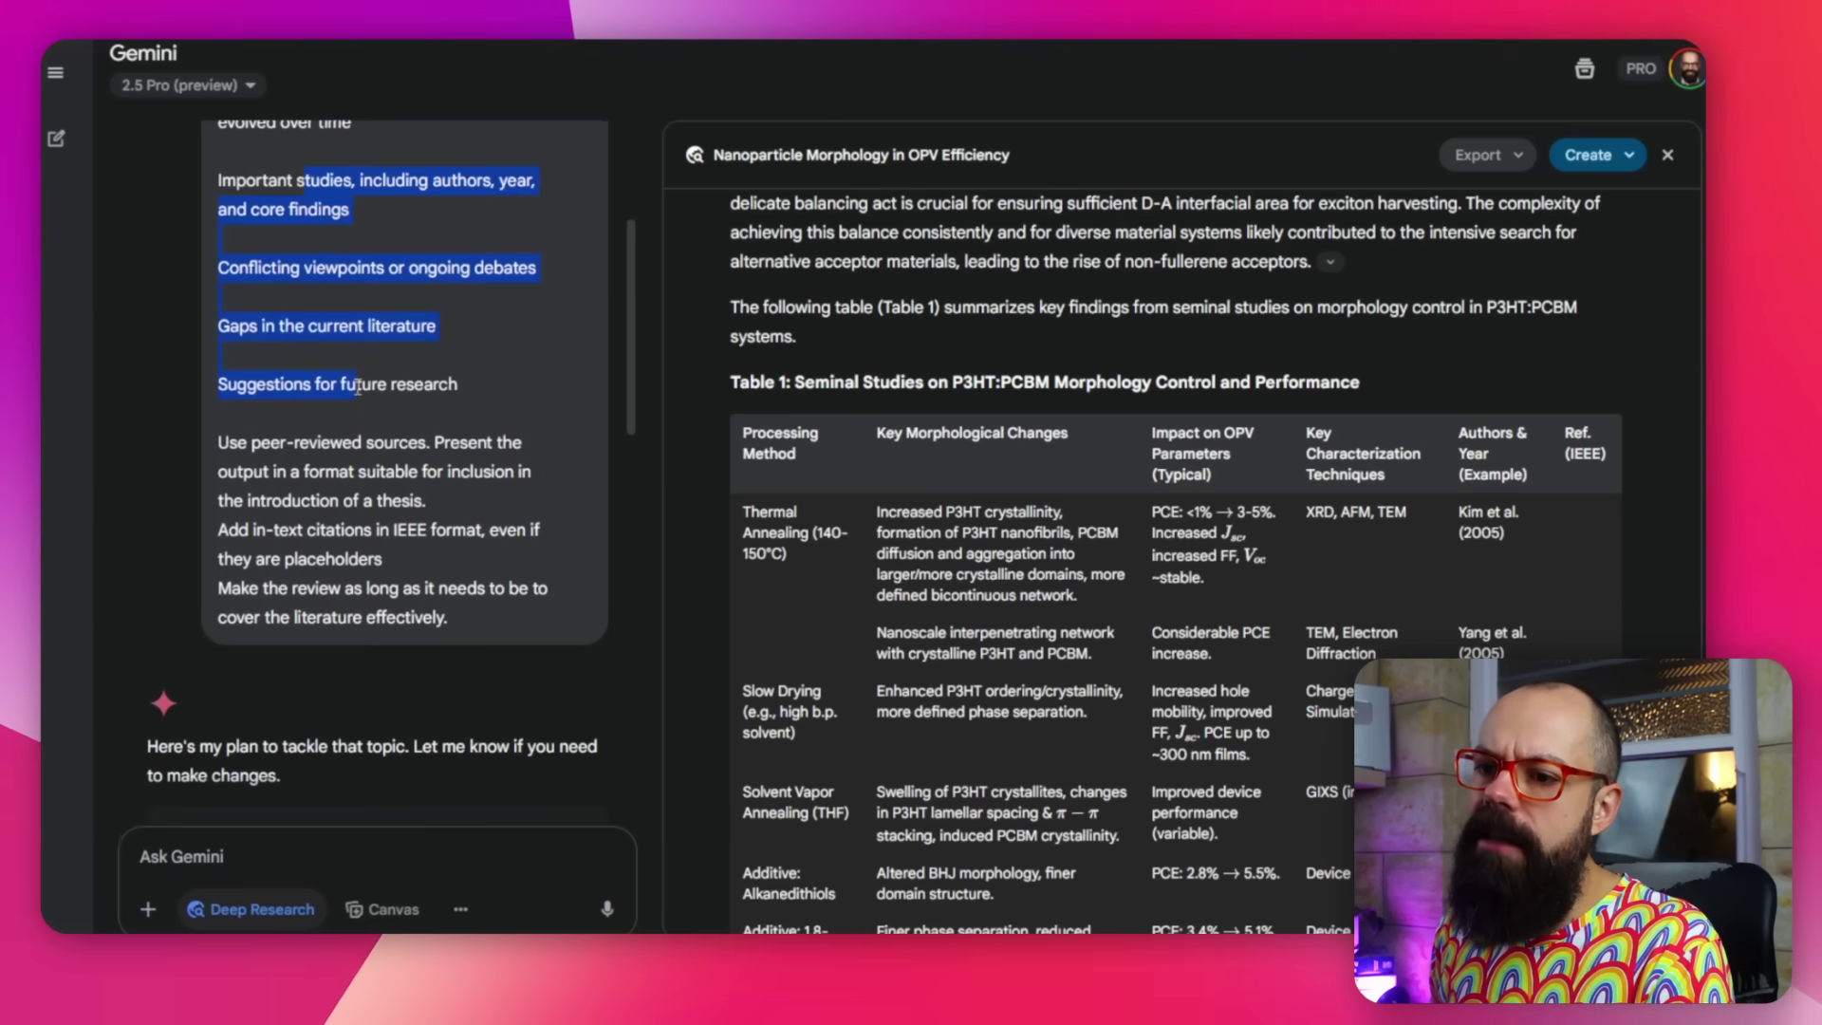
scroll(358, 385, "down", 10)
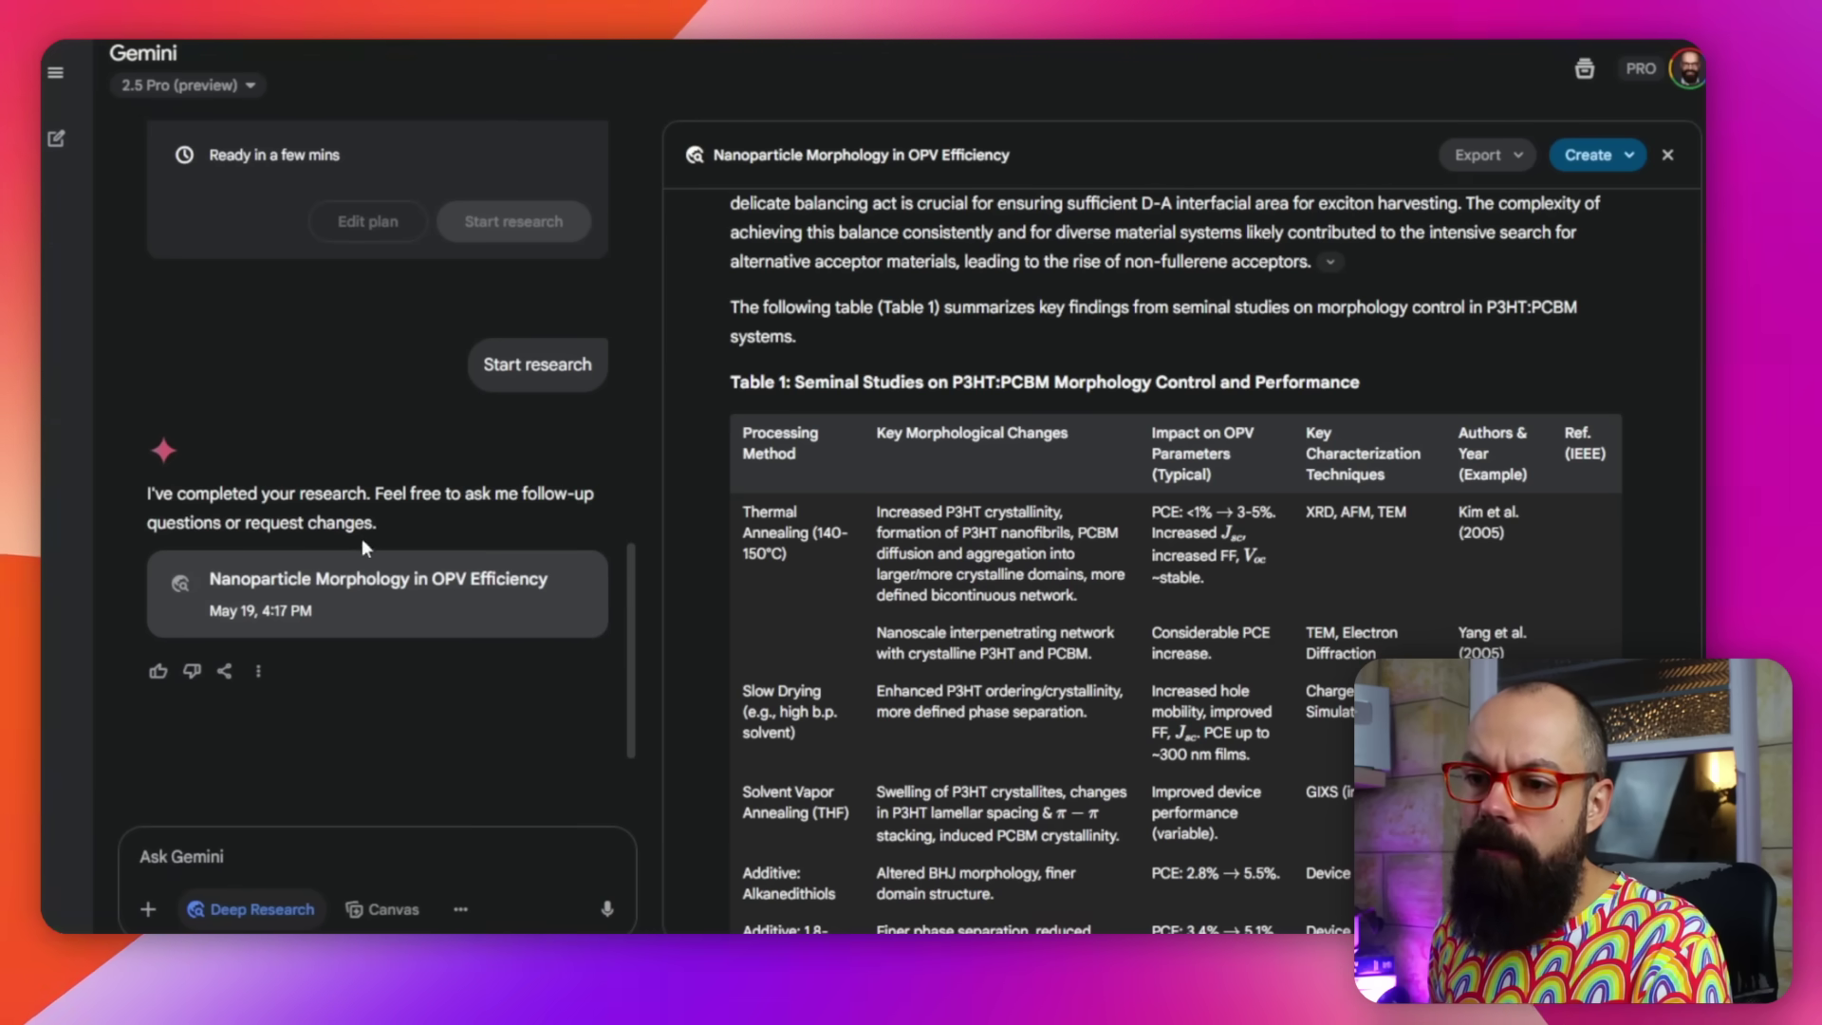
scroll(361, 533, "down", 2)
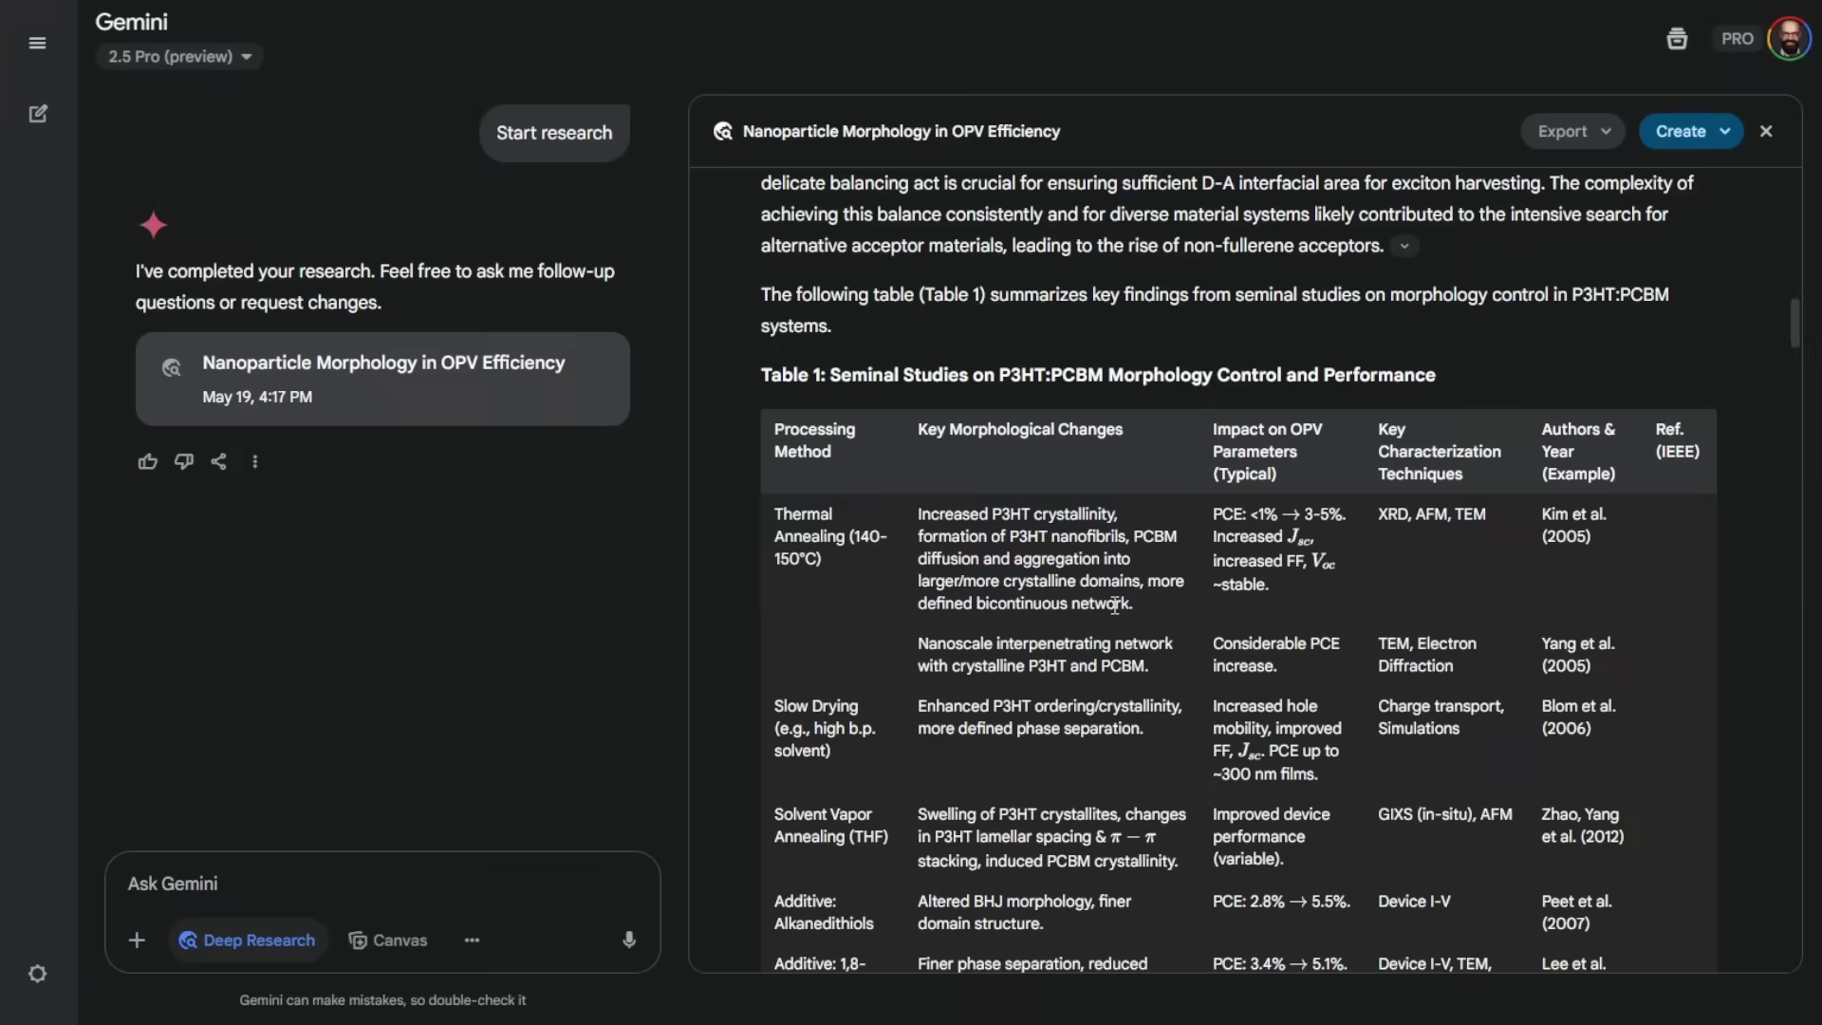
scroll(1061, 598, "down", 10)
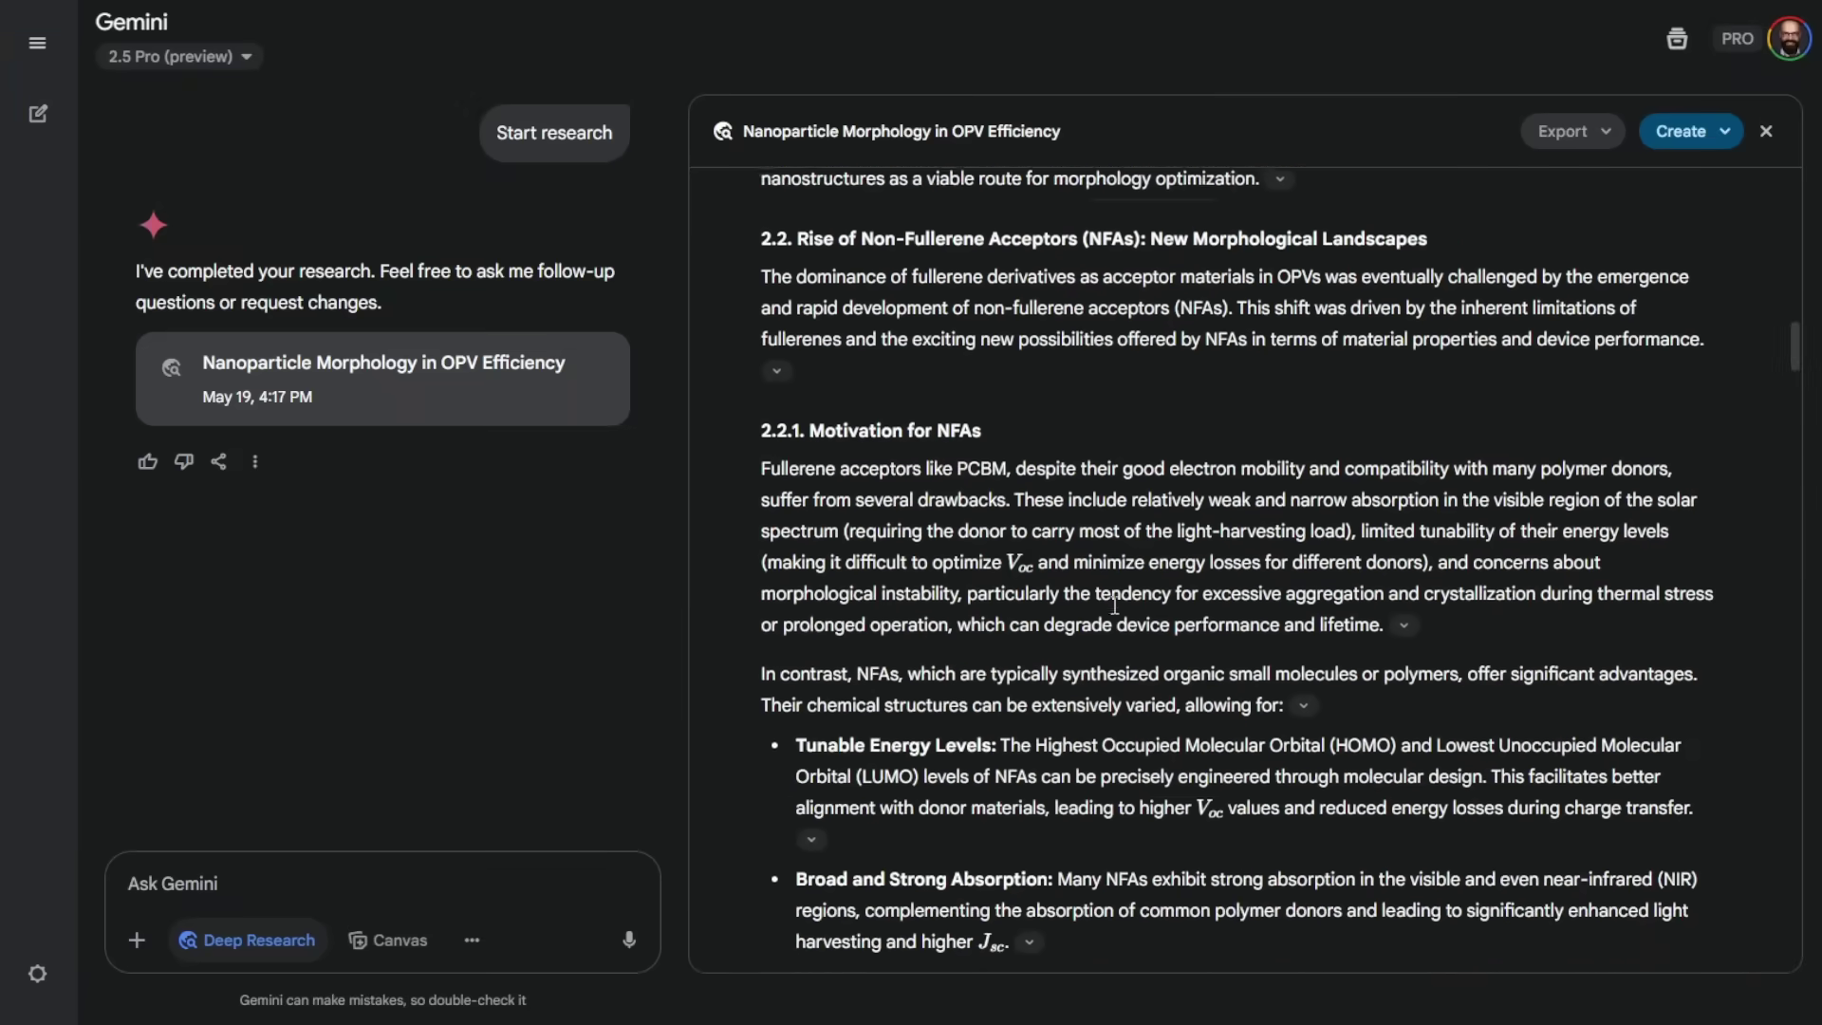
scroll(1196, 560, "up", 3)
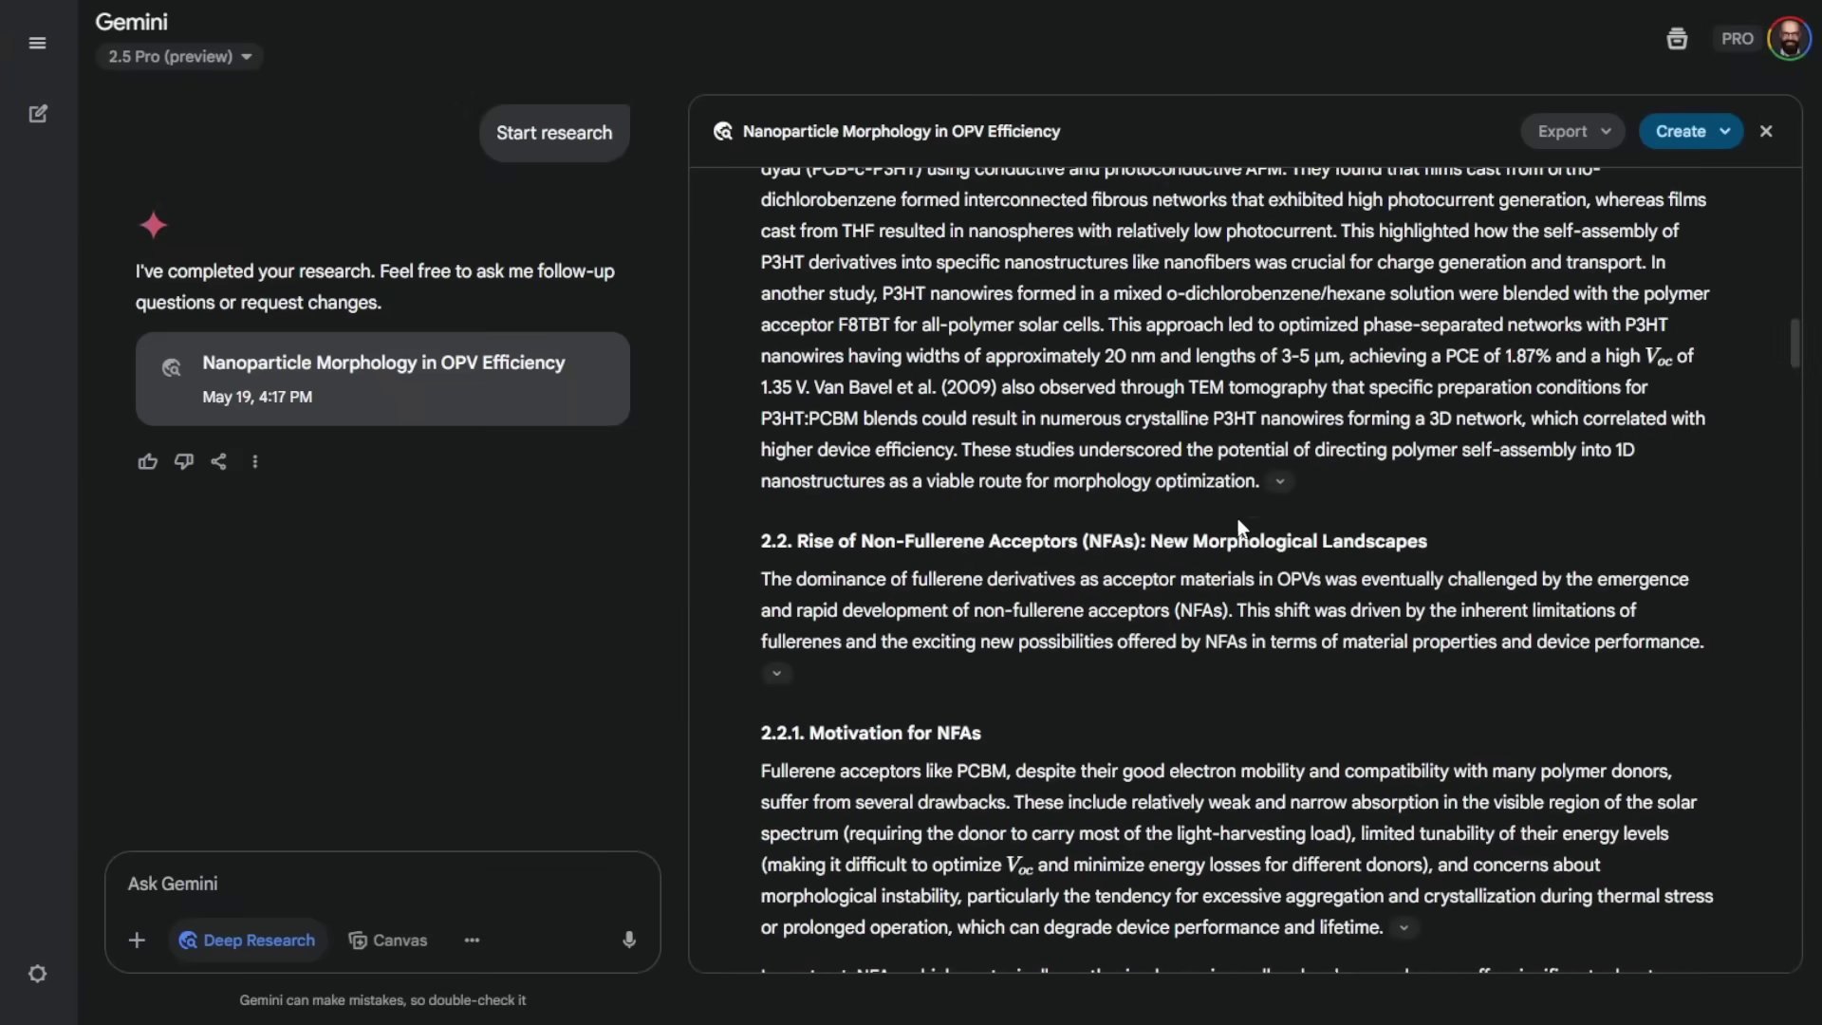
- Show the cited sources under the P3HT nanowire paragraph and read on through processing additives
left_click(1279, 484)
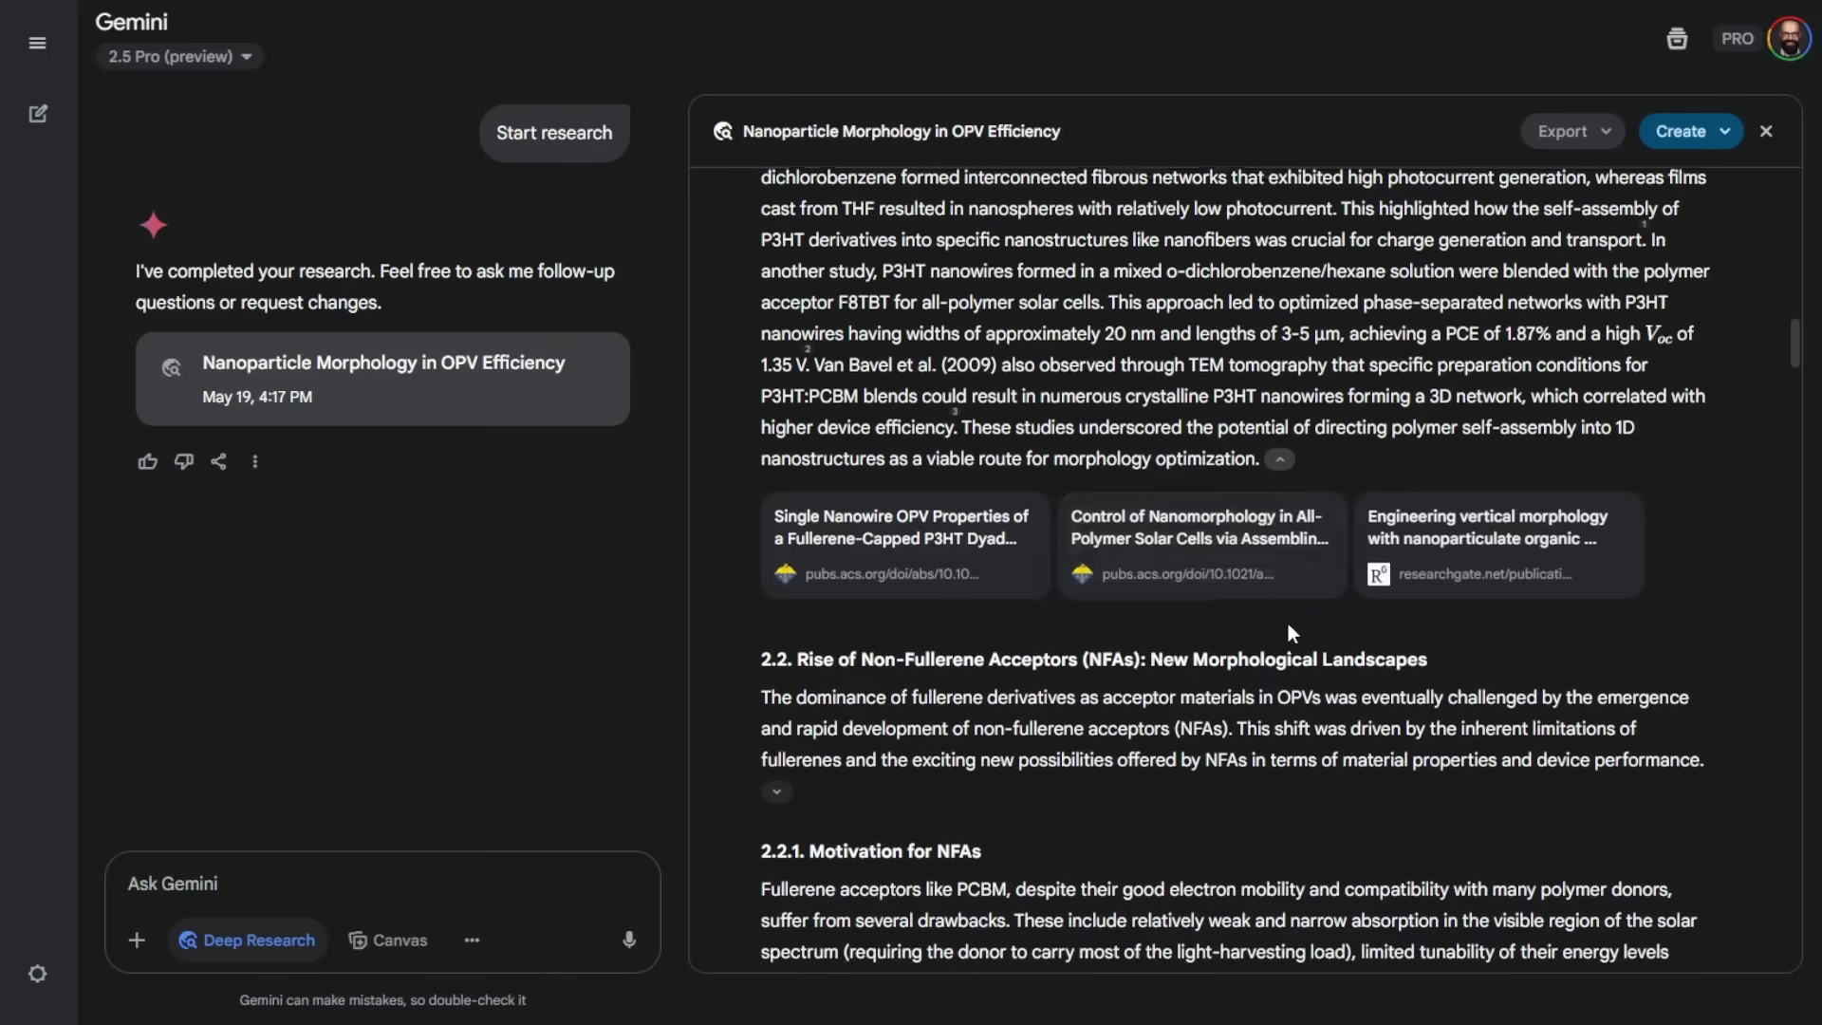
scroll(1291, 633, "down", 15)
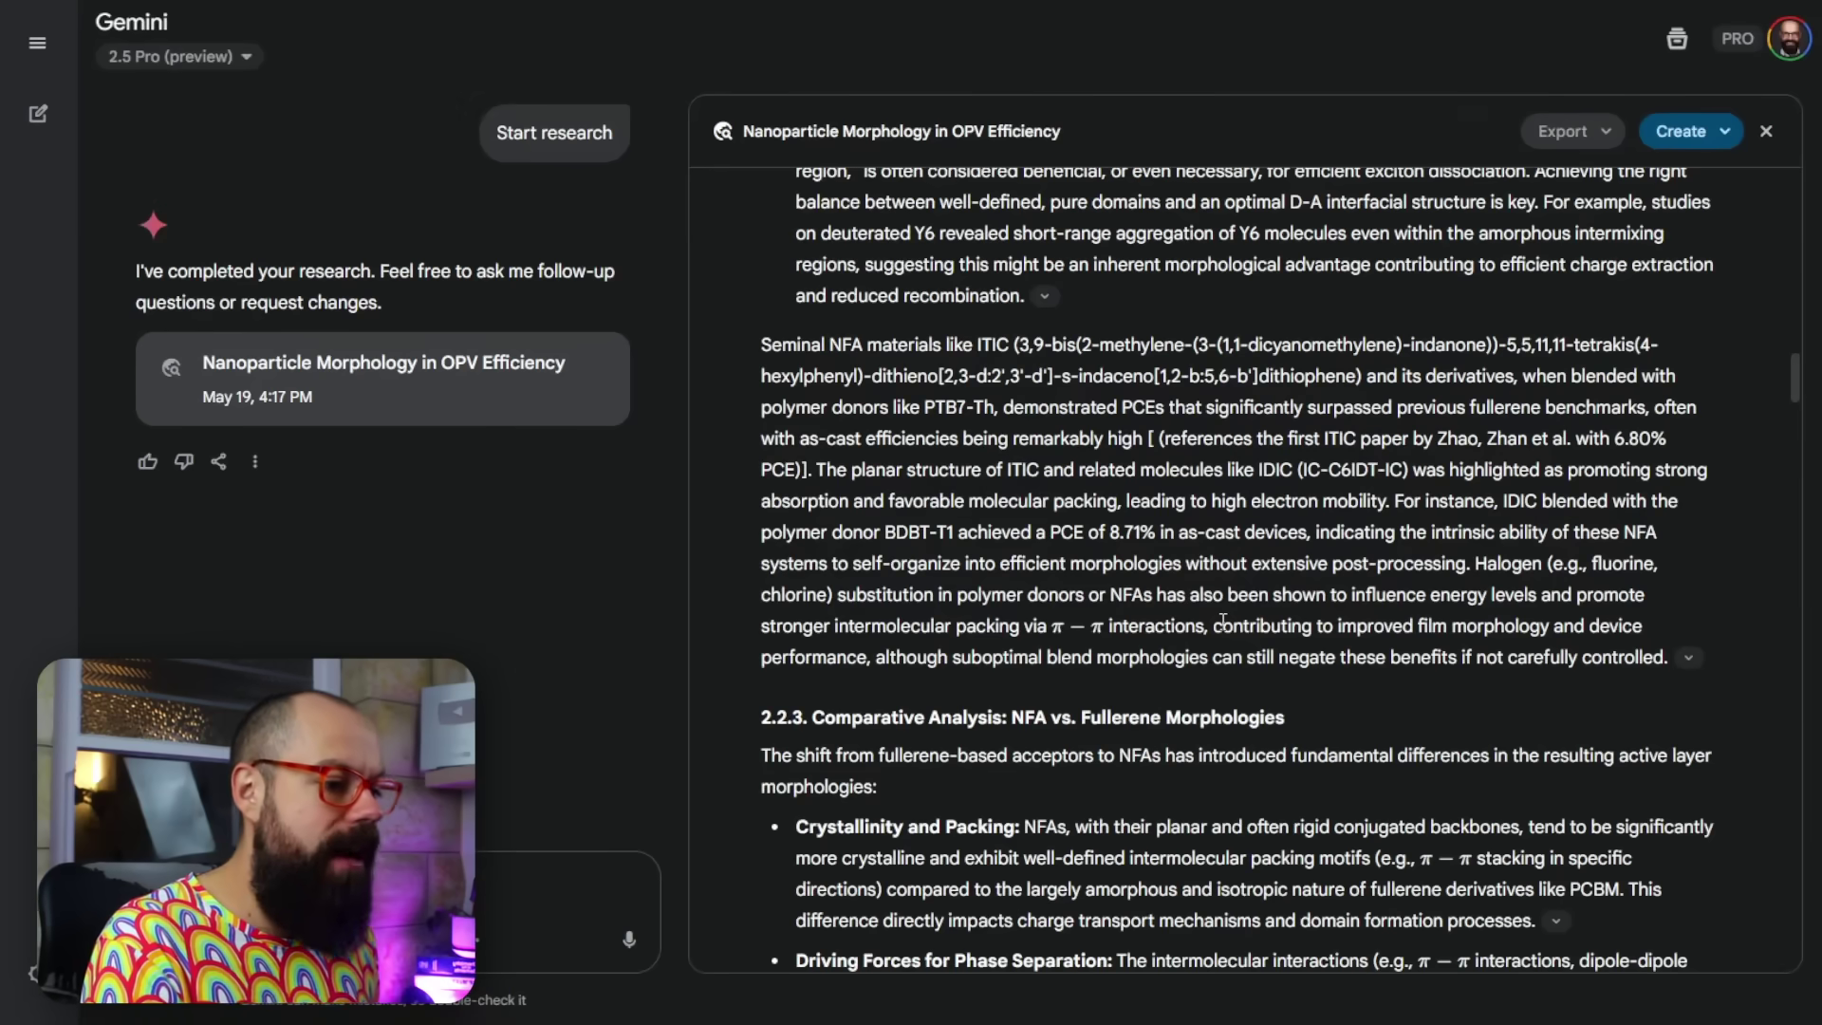
scroll(1226, 622, "down", 5)
scroll(1226, 622, "down", 8)
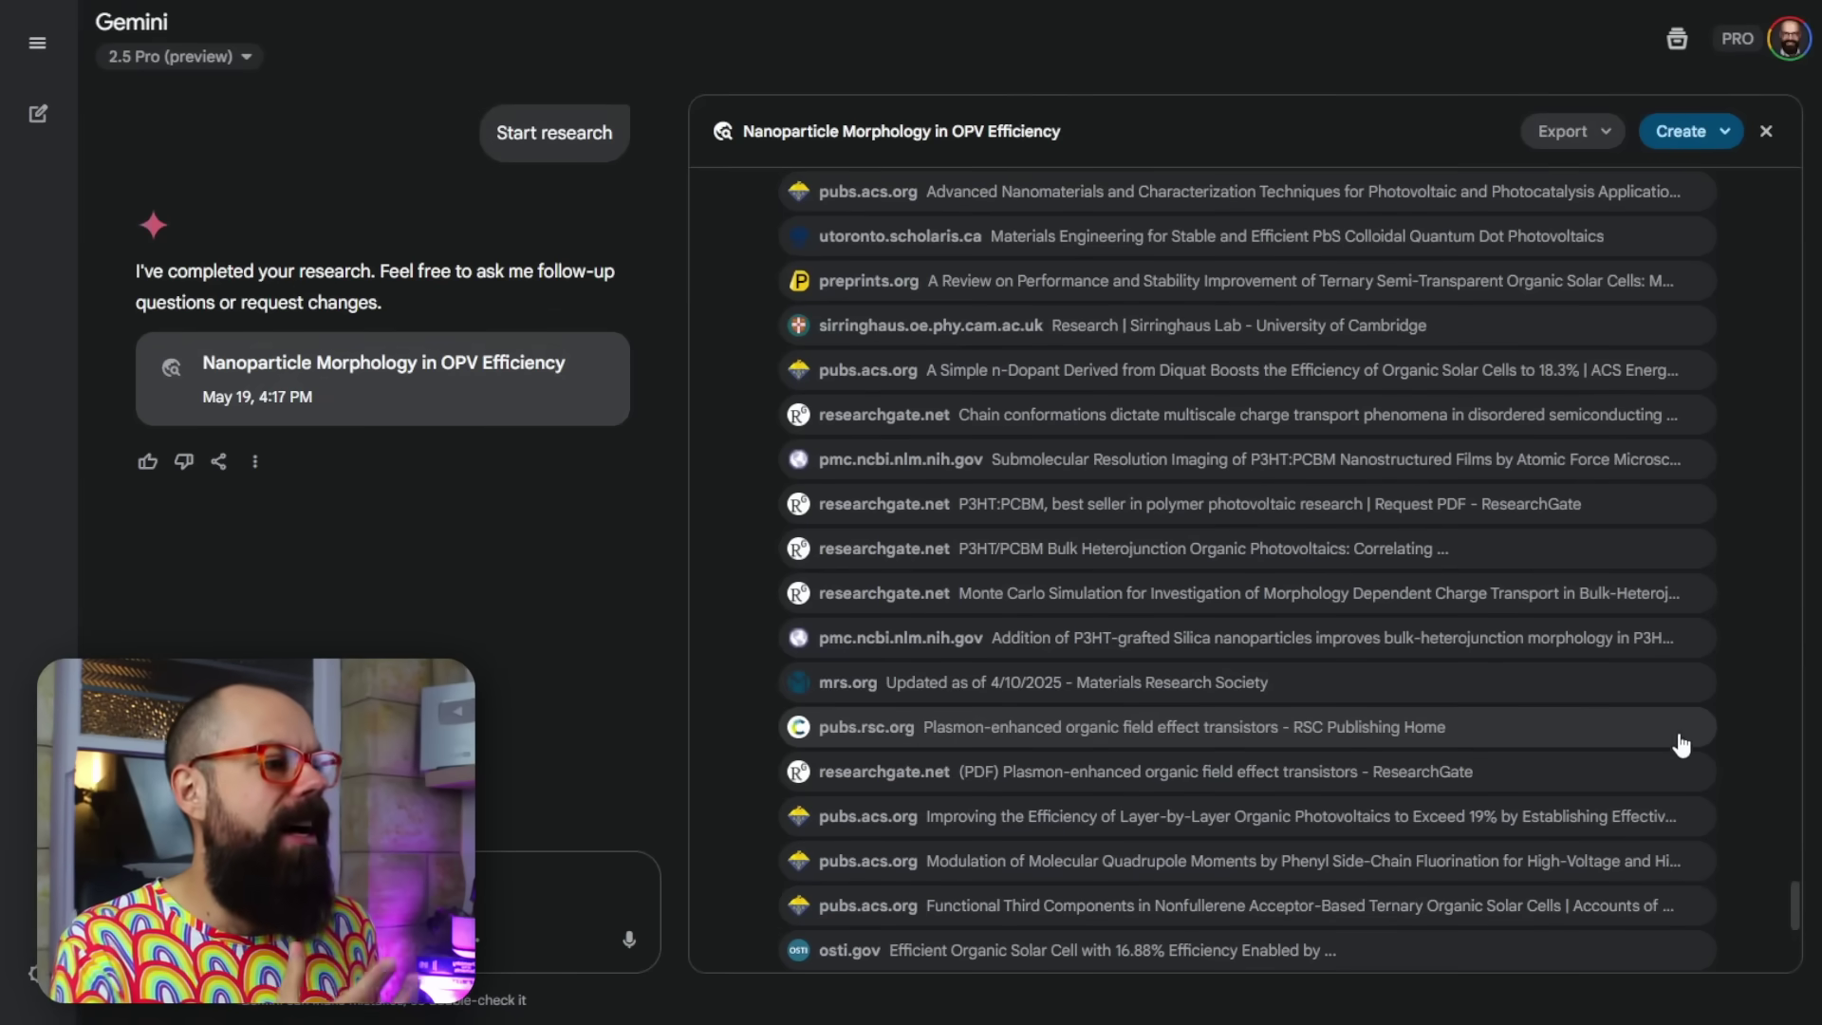
- Scroll to the report's end to view sources from nature.com, osti.gov and scispace.com
scroll(1114, 560, "down", 5)
scroll(1113, 560, "down", 15)
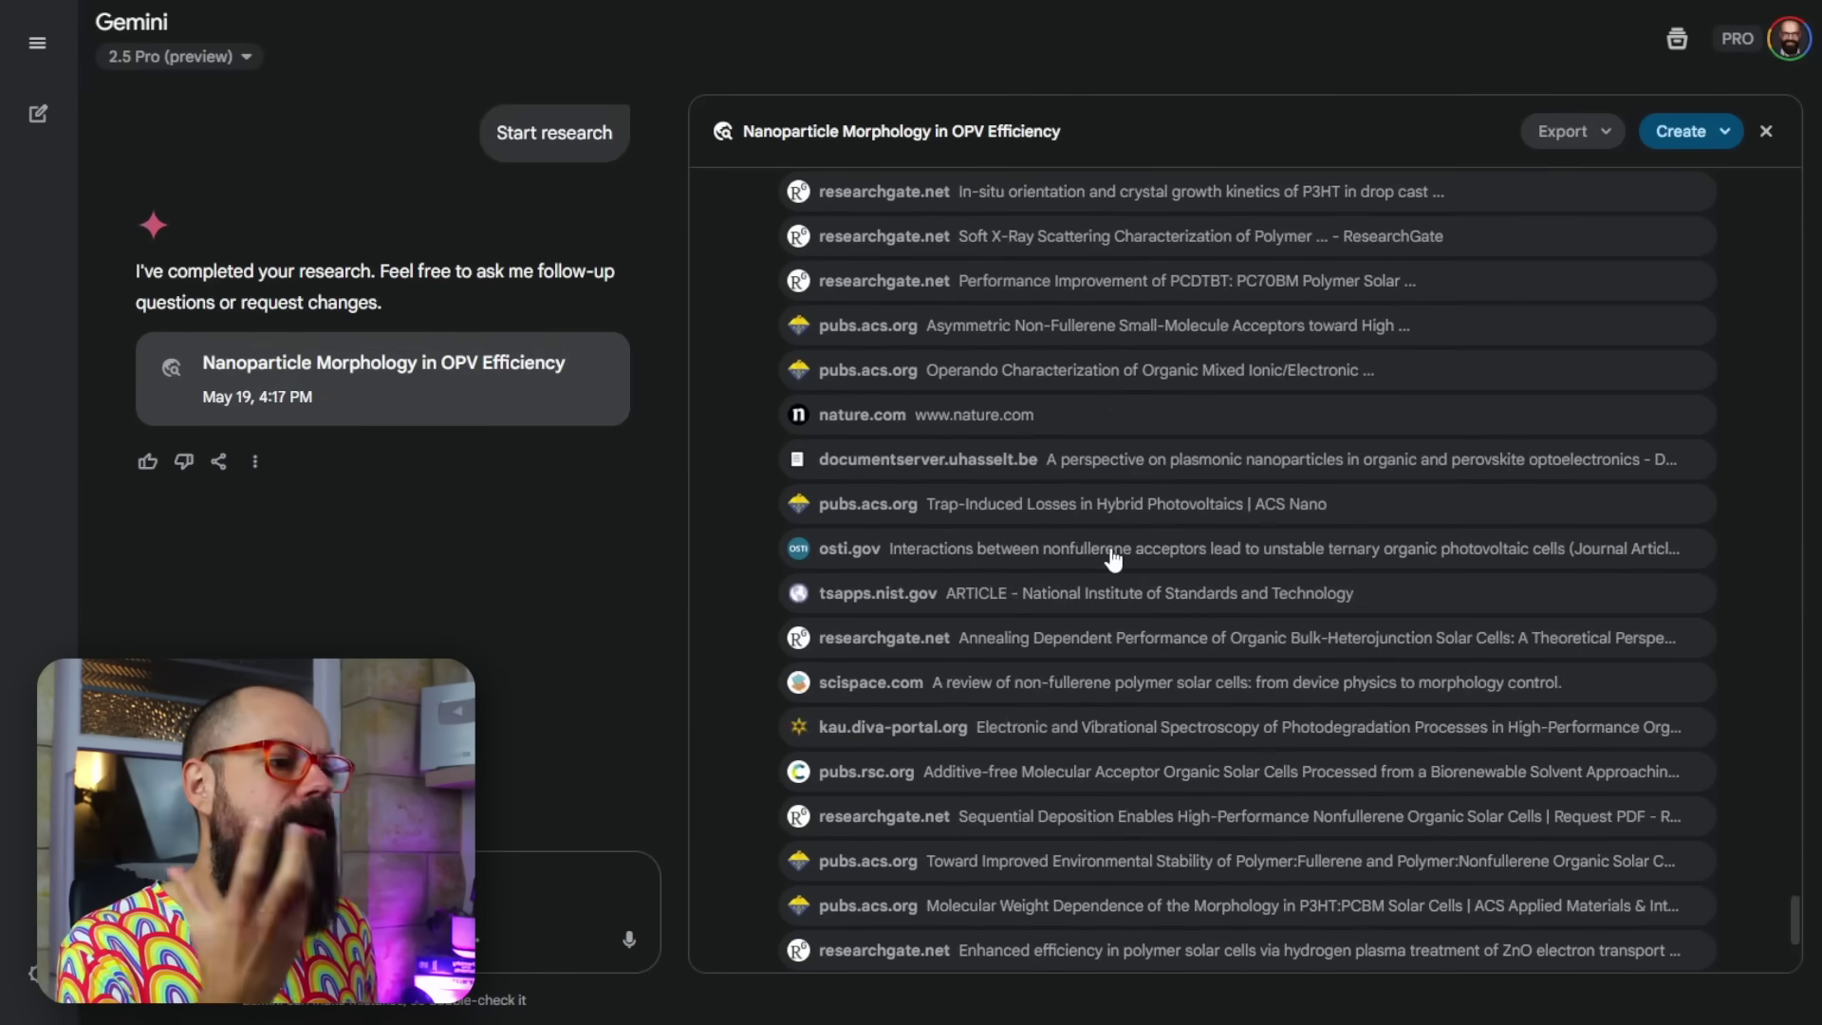